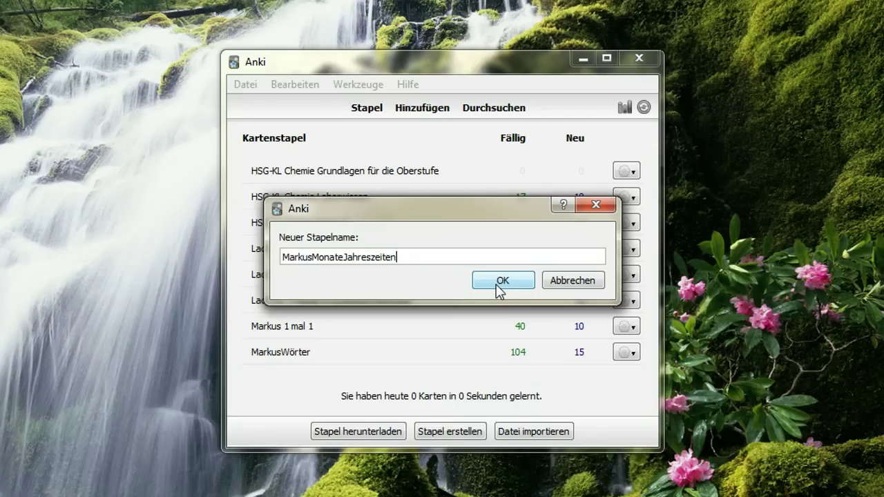
Create the new deck named MarkusMonateJahreszeiten and open it from the deck list
left_click(501, 281)
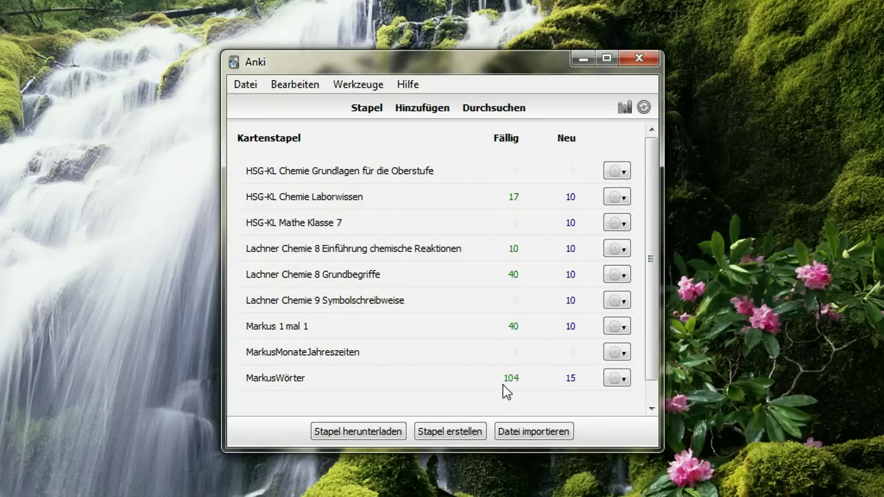
left_click(331, 353)
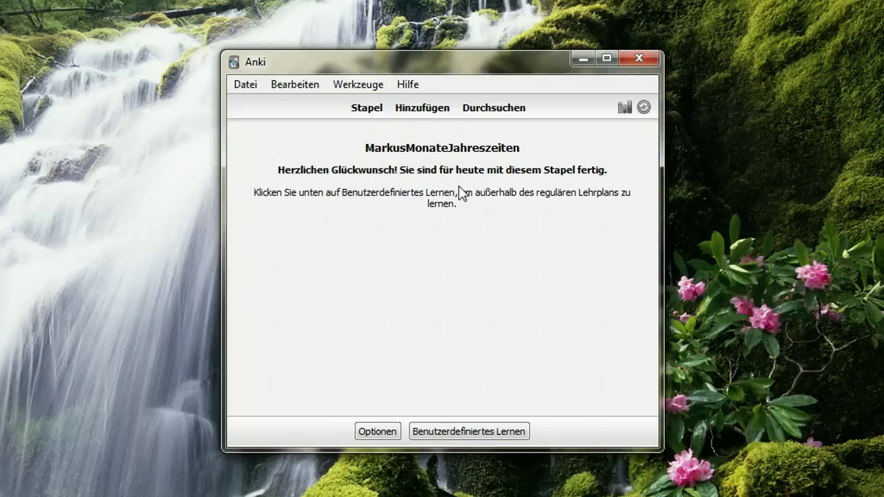
Start adding a note to the MarkusMonateJahreszeiten deck and set its note type to Einfach
left_click(417, 111)
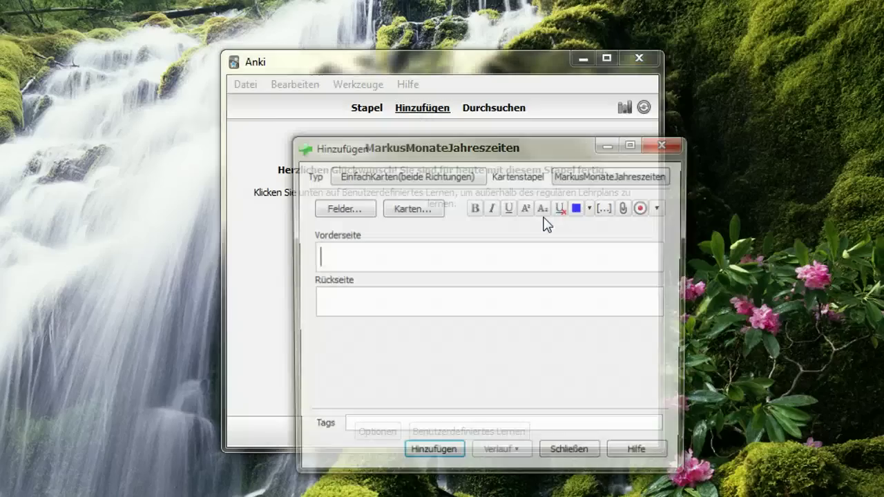
left_click_drag(468, 155, 525, 182)
left_click(433, 140)
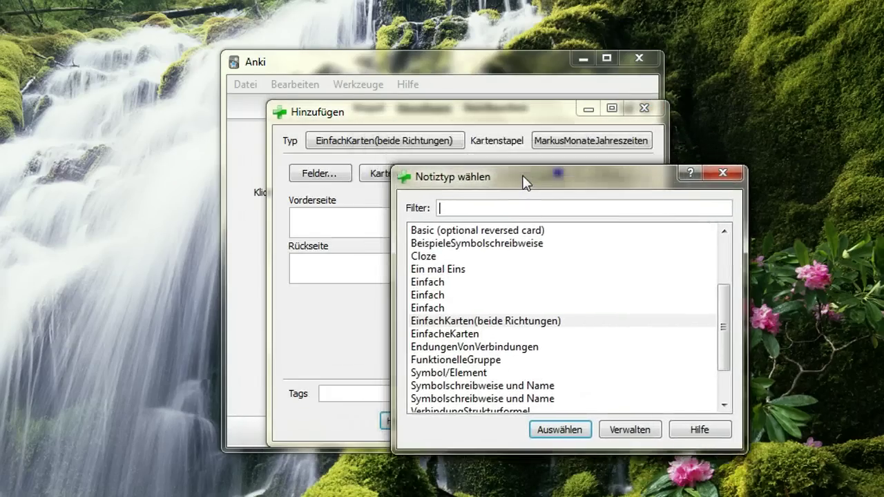
left_click(438, 312)
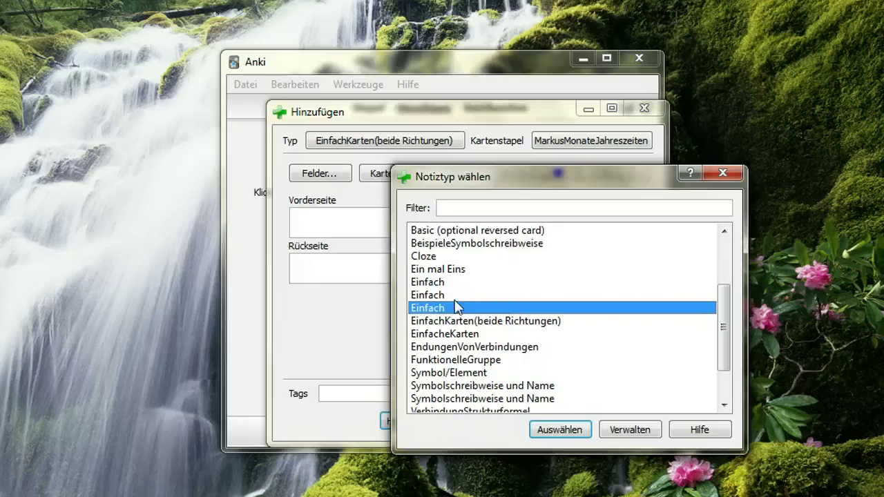
left_click(570, 429)
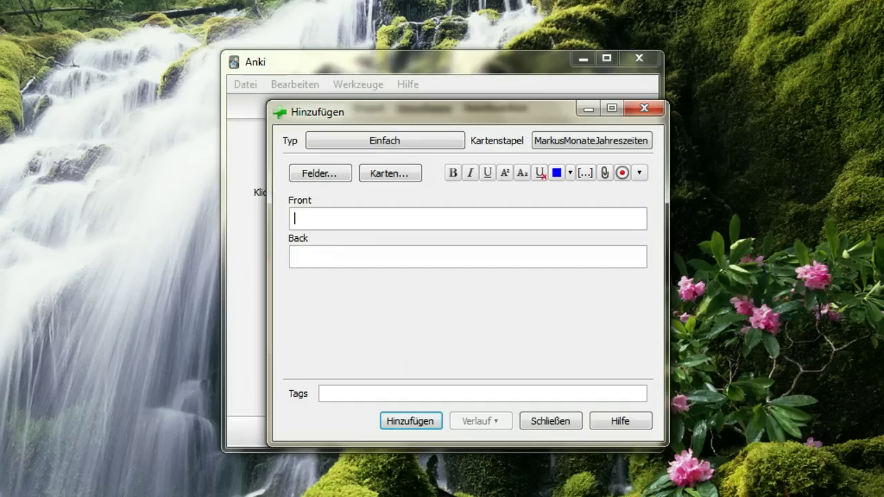
Switch to OpenOffice.org Writer, review the task types with the seasons Frühling, Sommer, Herbst und Winter highlighted, and return to Anki's note entry window
key("alt+Tab")
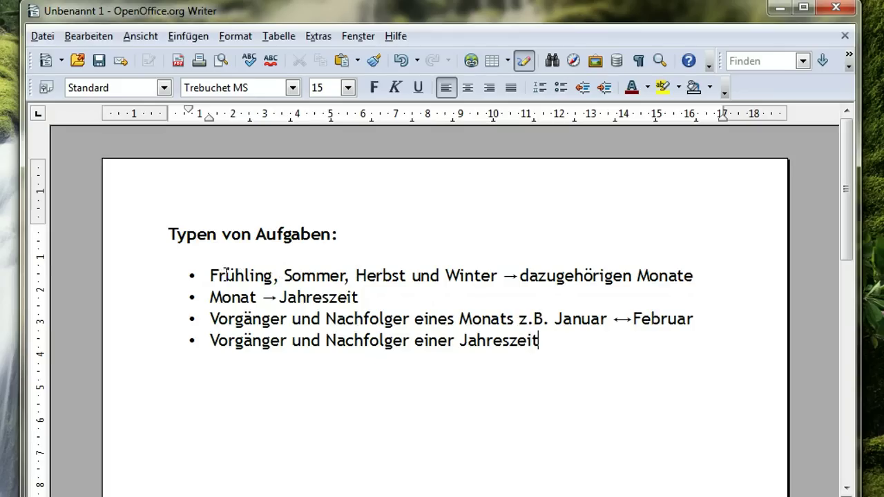
left_click_drag(213, 275, 496, 272)
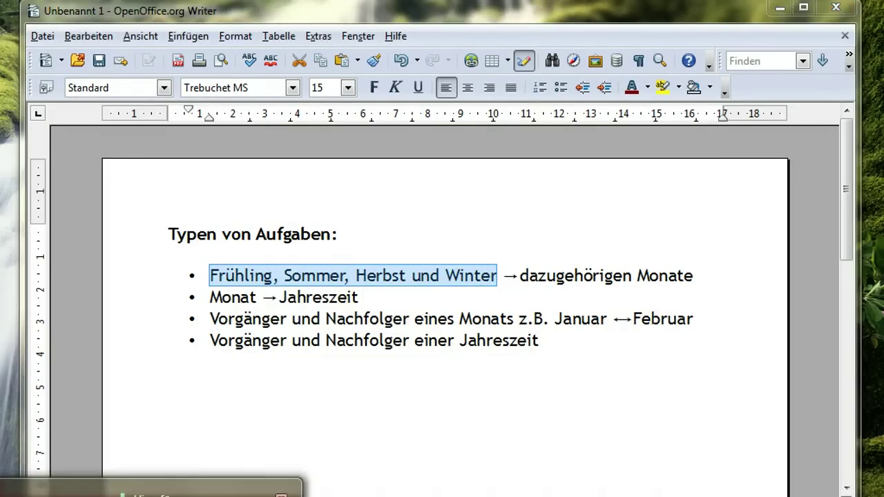
left_click(159, 492)
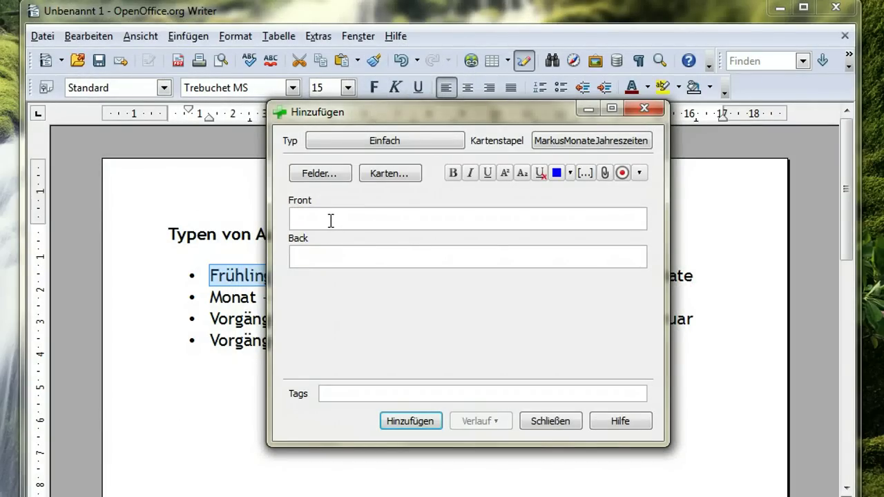
Add a card with the front "Zum Frühling gehören die Monate" and the back "März, April und Mai"
type("Zum F")
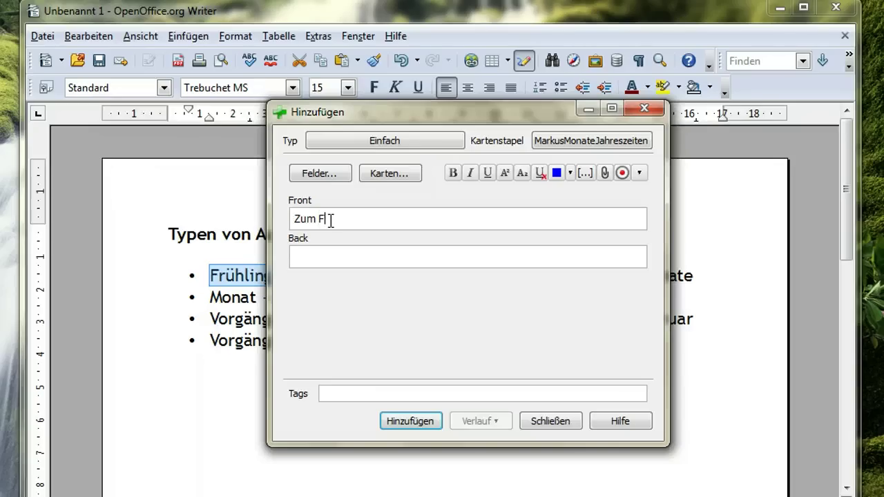
type("rühling gehören die Monate")
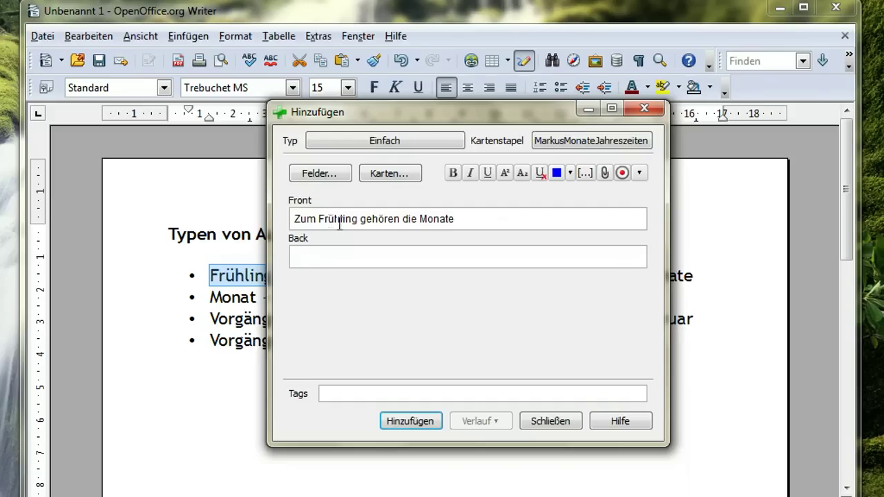
left_click(357, 263)
type("März, April und M")
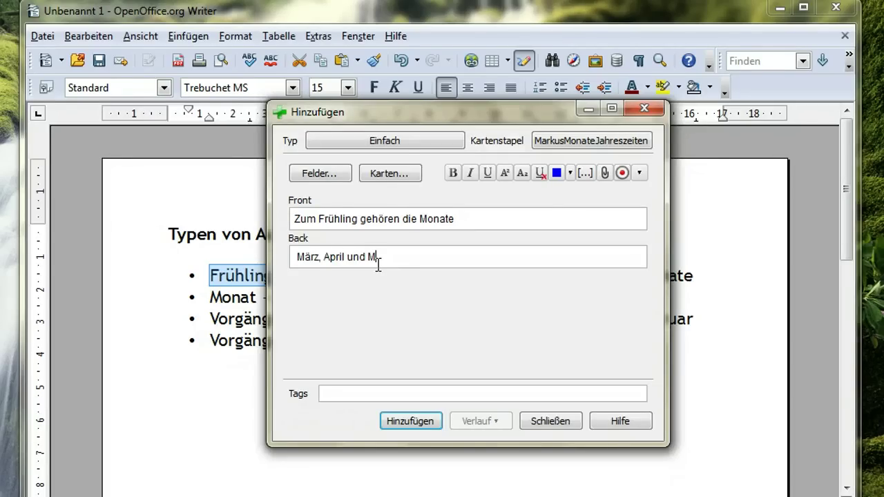
type("ai")
left_click(407, 424)
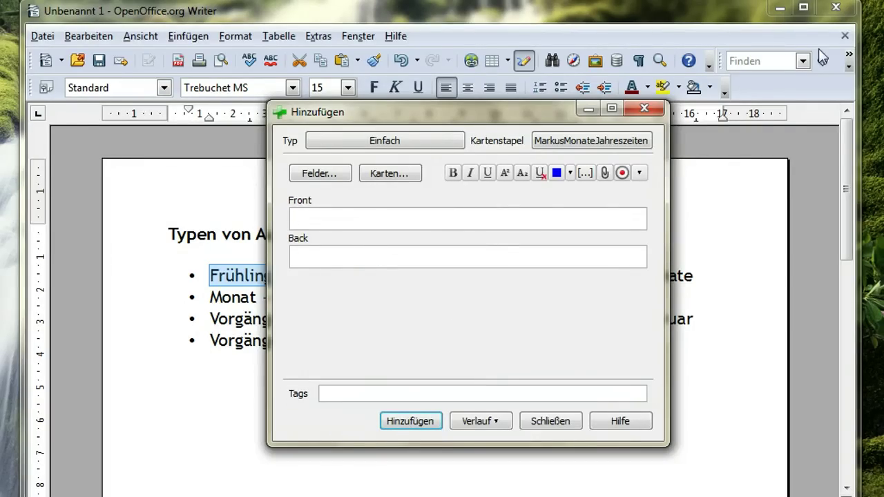
Minimise the Writer document and list the cards of the MarkusMonateJahreszeiten deck in the card browser
left_click(777, 9)
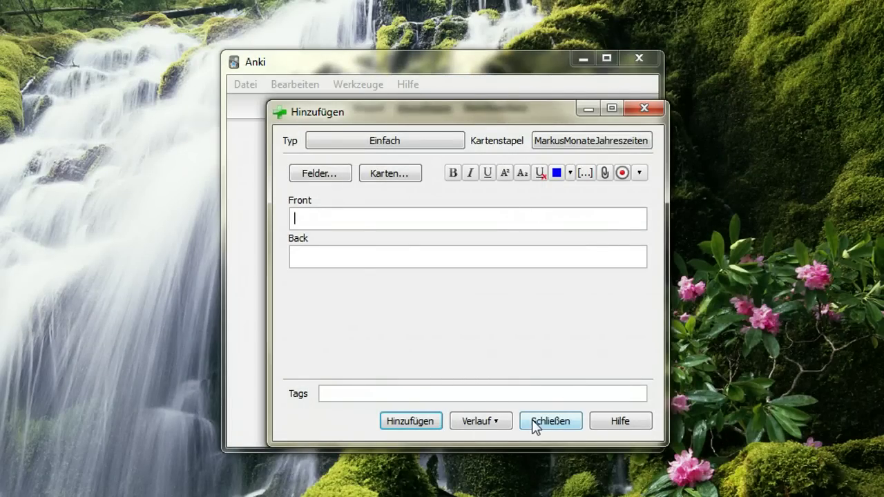
left_click(433, 74)
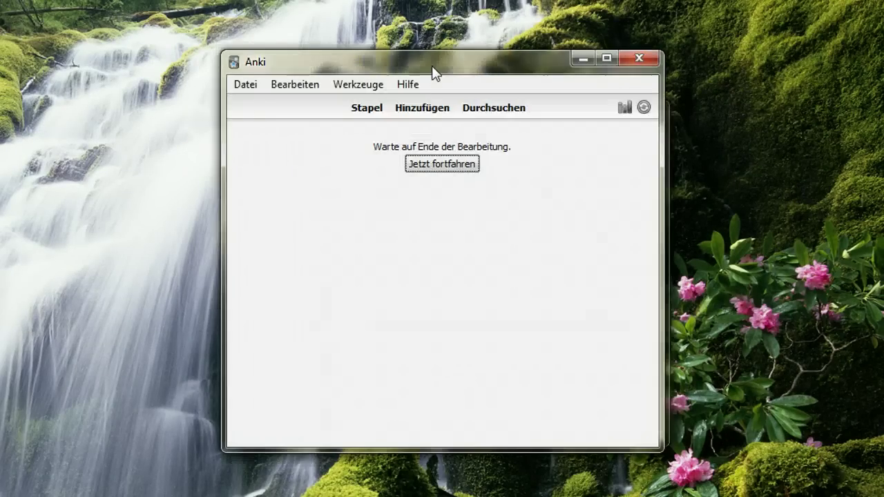
left_click(489, 114)
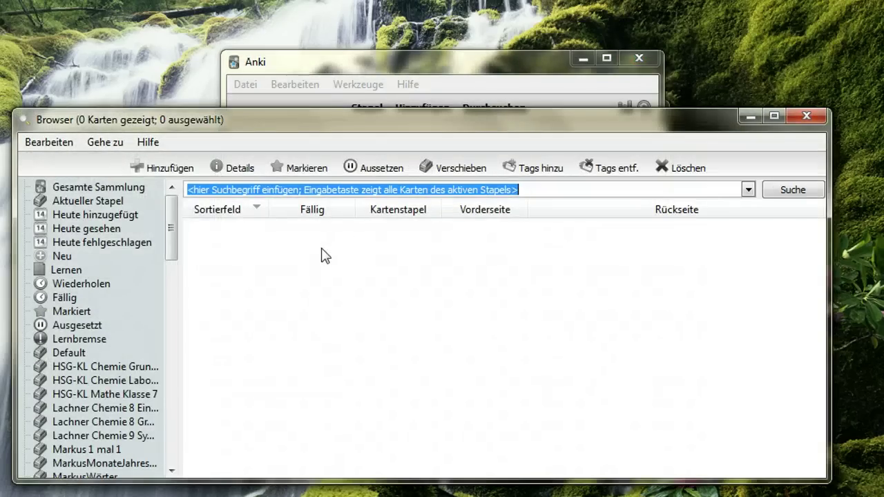
left_click_drag(173, 213, 186, 312)
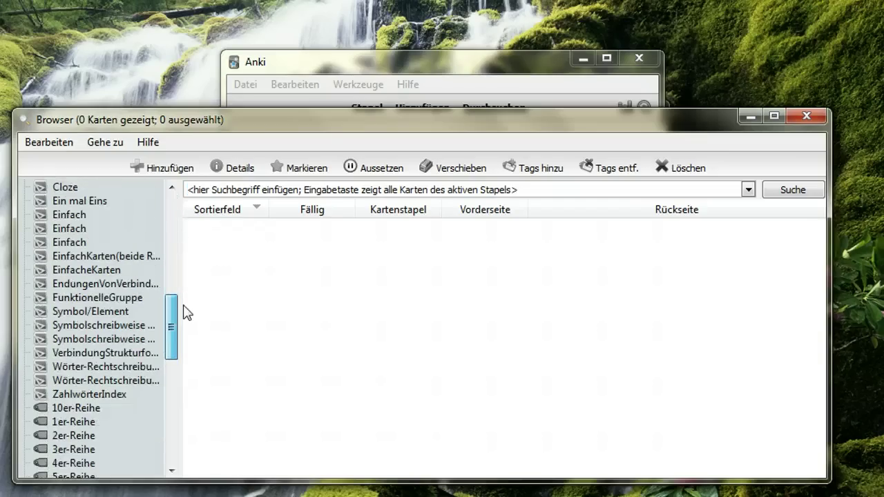
left_click_drag(186, 312, 168, 246)
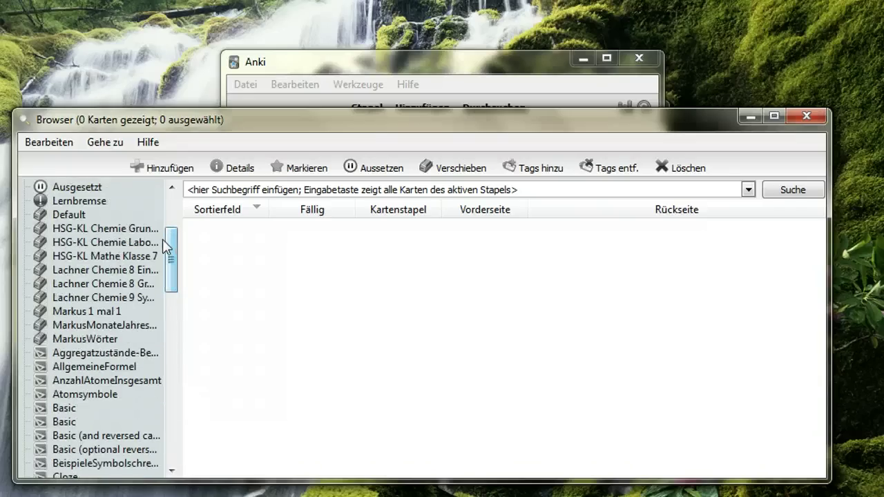
left_click(103, 325)
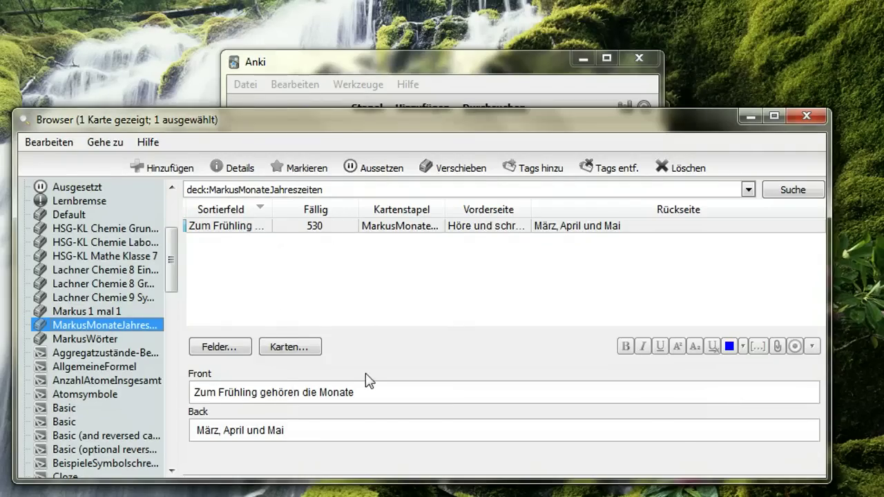
Copy the front text of the Frühling card and paste it into the front field of a new note
triple_click(378, 397)
key("ctrl+c")
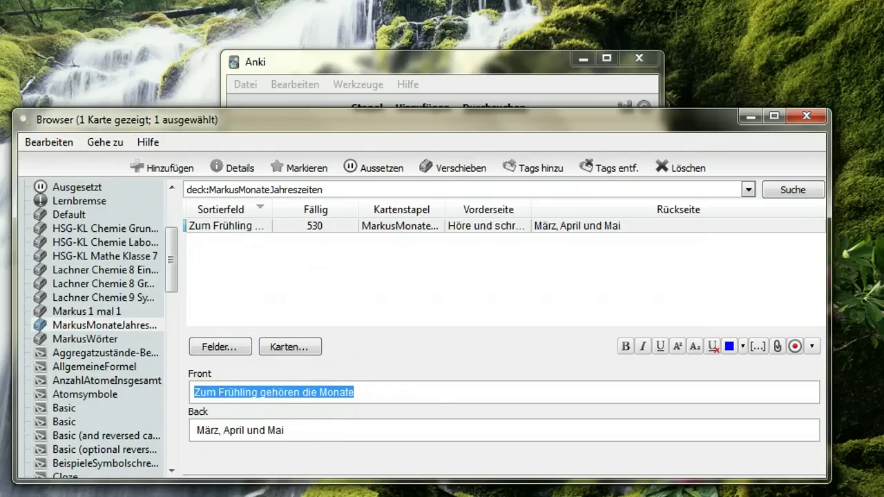
key("ctrl+e")
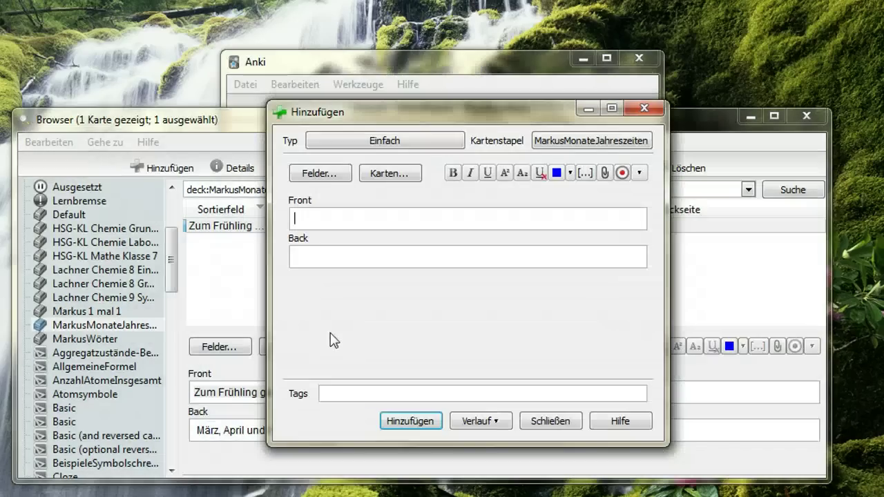
key("ctrl+v")
left_click(369, 256)
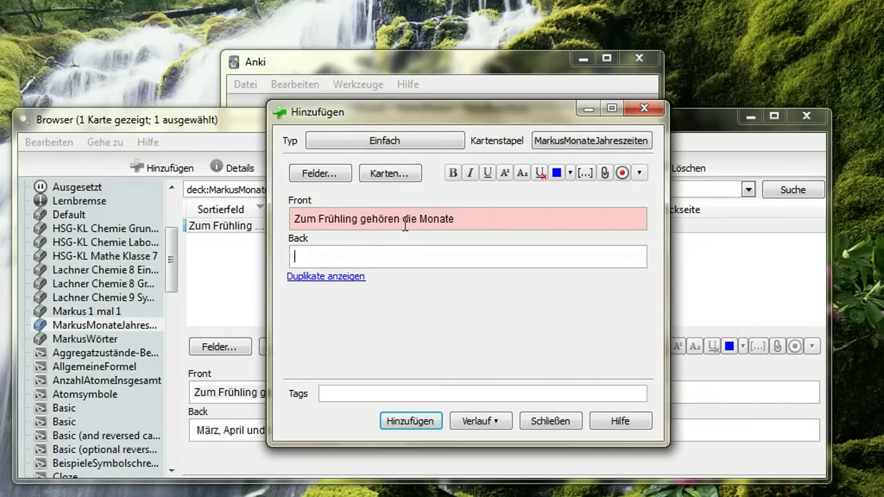
Replace Frühling with Sommer on the front, enter "Juni, Juli und August" on the back, and add the card
double_click(339, 220)
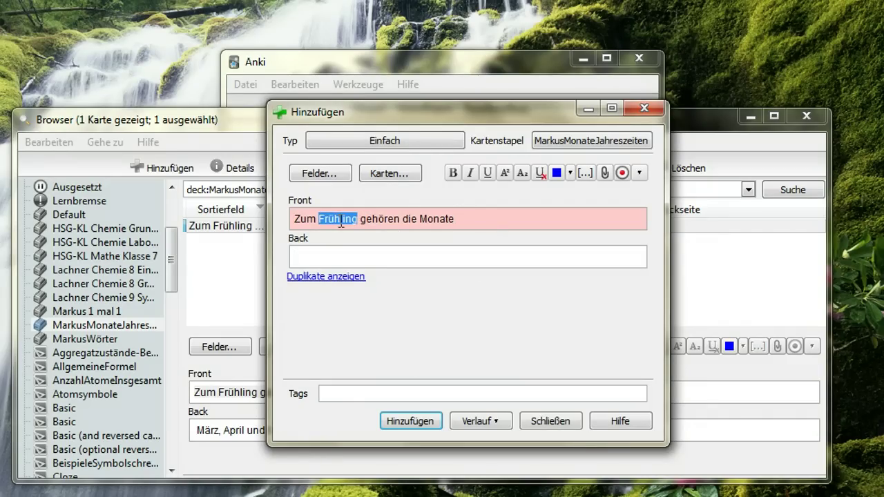
type("Sommer")
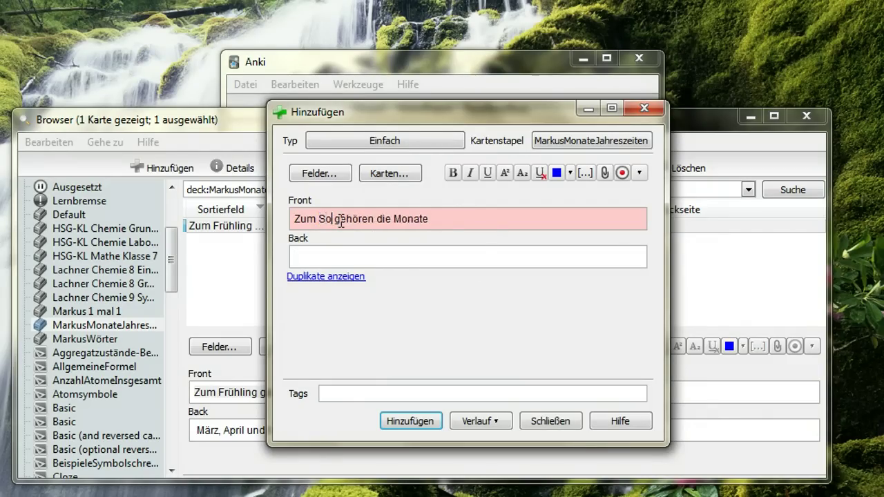
left_click(365, 257)
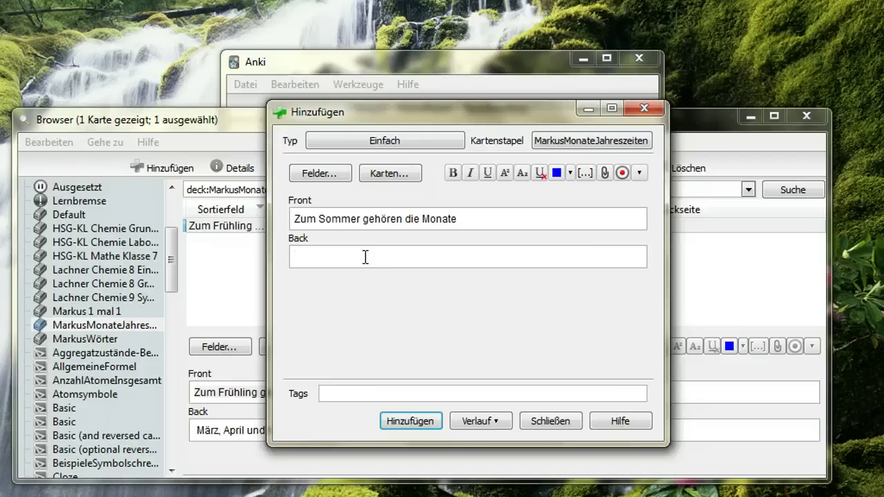
type("Juni, Juli und August")
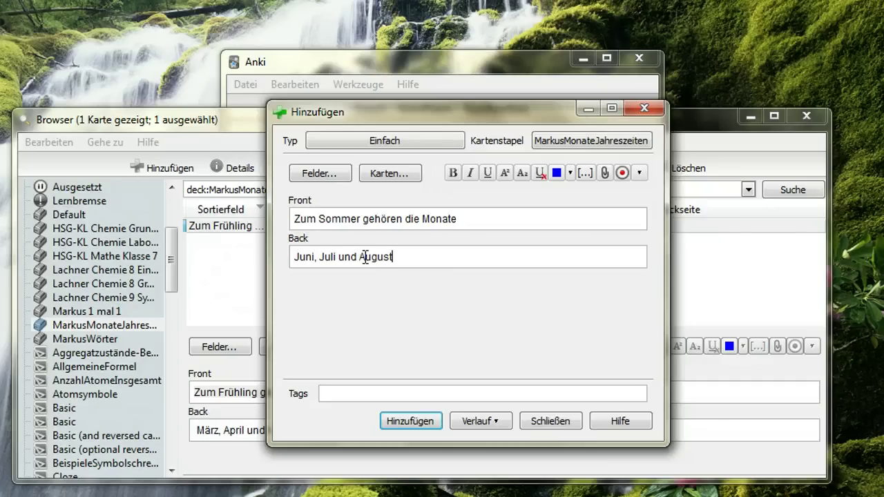
left_click(424, 422)
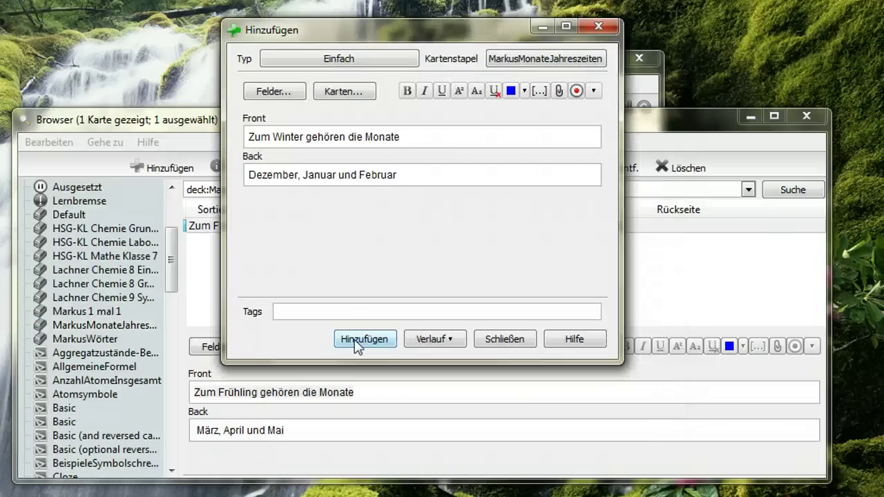
Add the card "Zum Winter gehören die Monate" with back "Dezember, Januar und Februar" and refresh the deck's card list in the browser
left_click(354, 339)
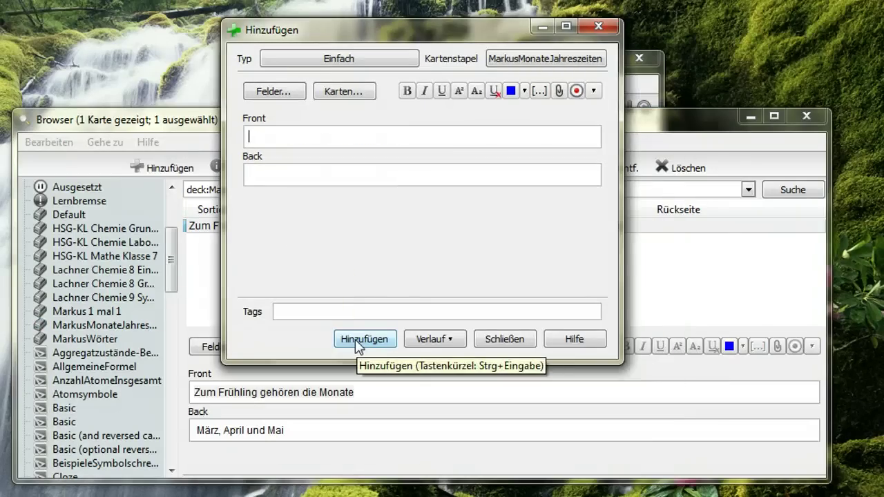
left_click(706, 135)
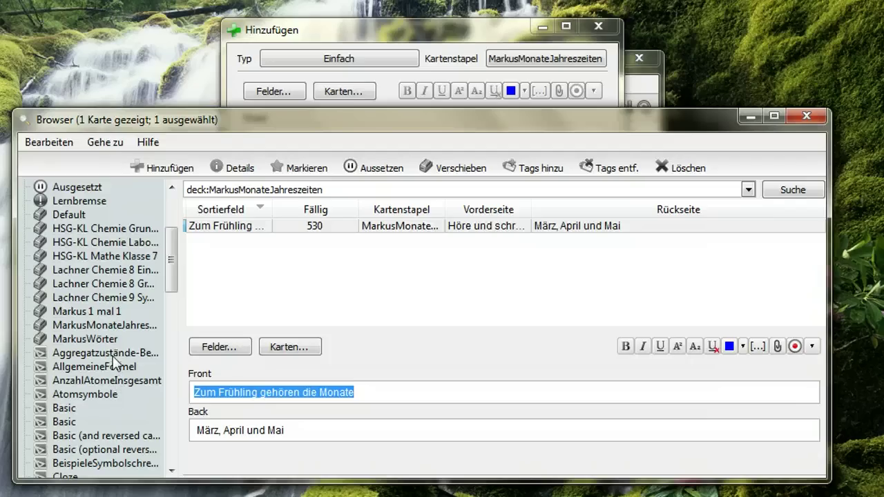
left_click(98, 327)
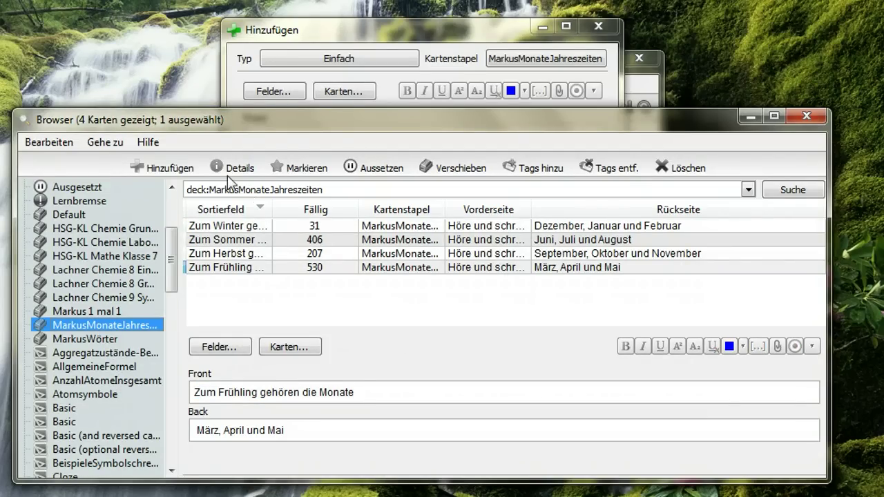
left_click(630, 83)
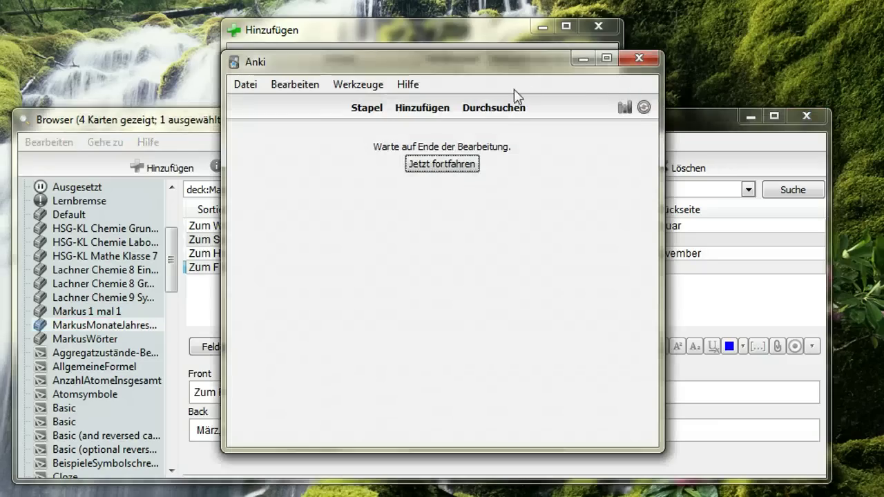
left_click(691, 117)
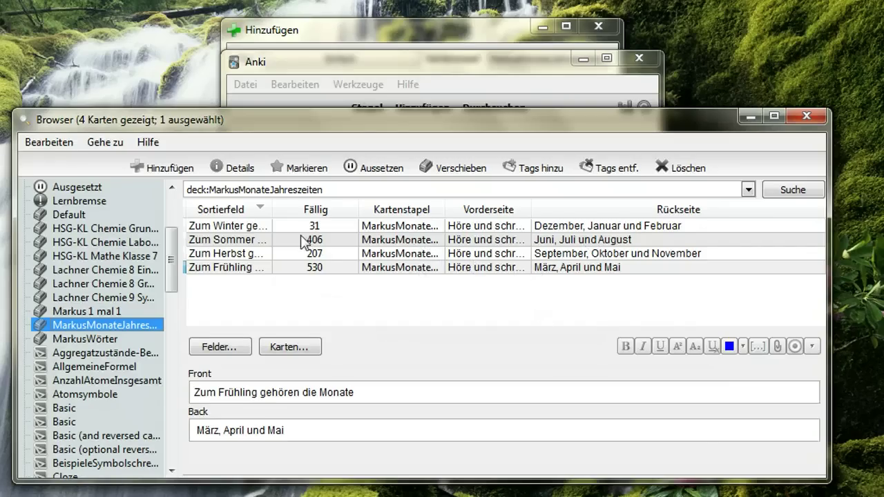
Widen the Sortierfeld column, check the front and back of the Sommer card, and minimise the browser
left_click_drag(272, 209, 316, 209)
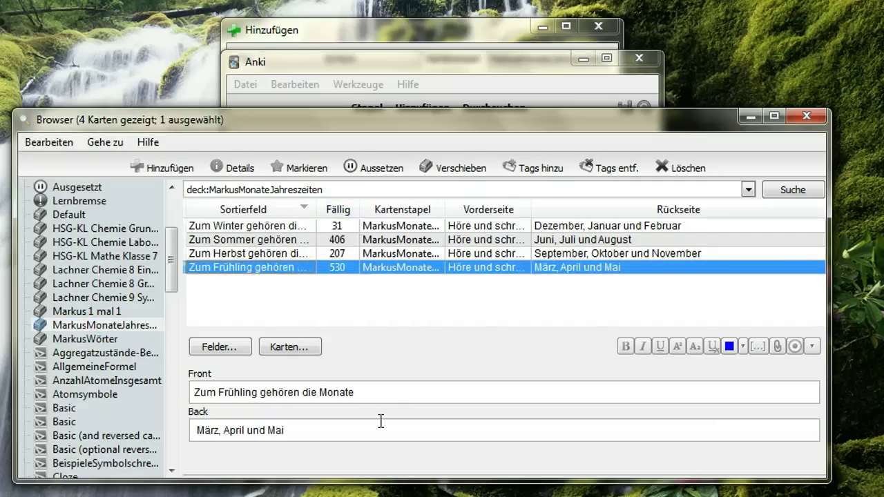
left_click(541, 242)
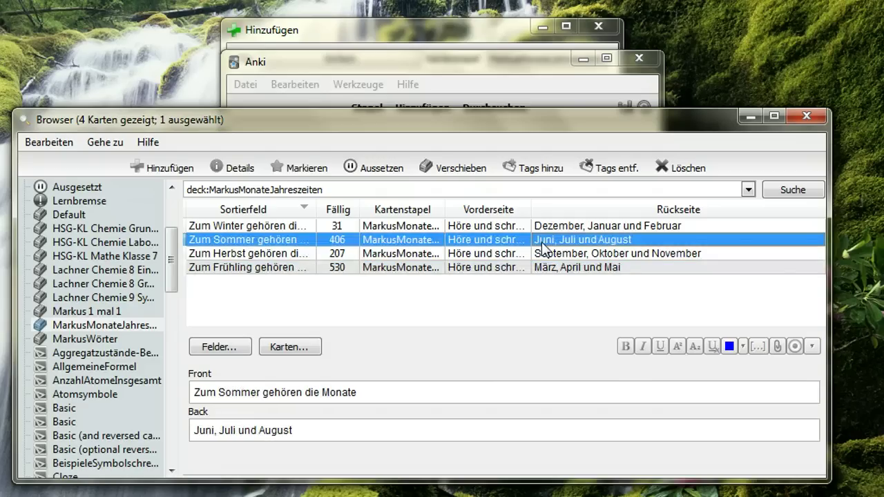
left_click(750, 119)
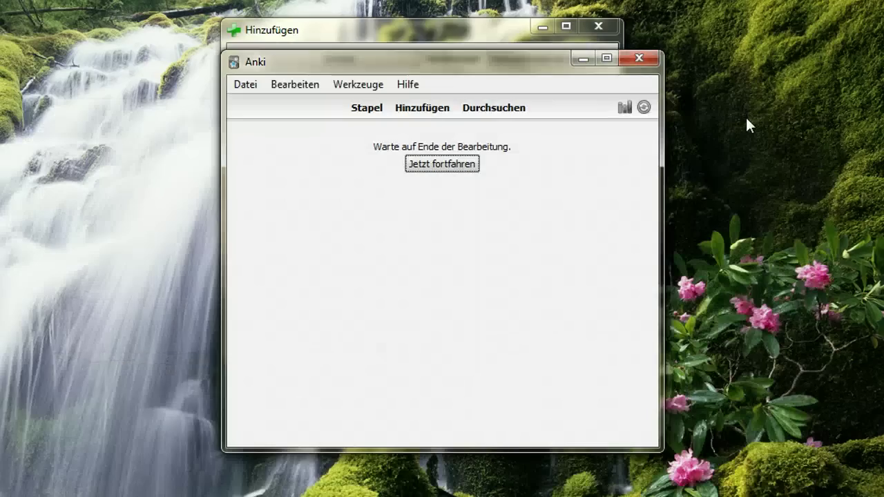
Clear away the main Anki window, review the list of task types in the OpenOffice Writer document, and minimise the document
left_click(583, 59)
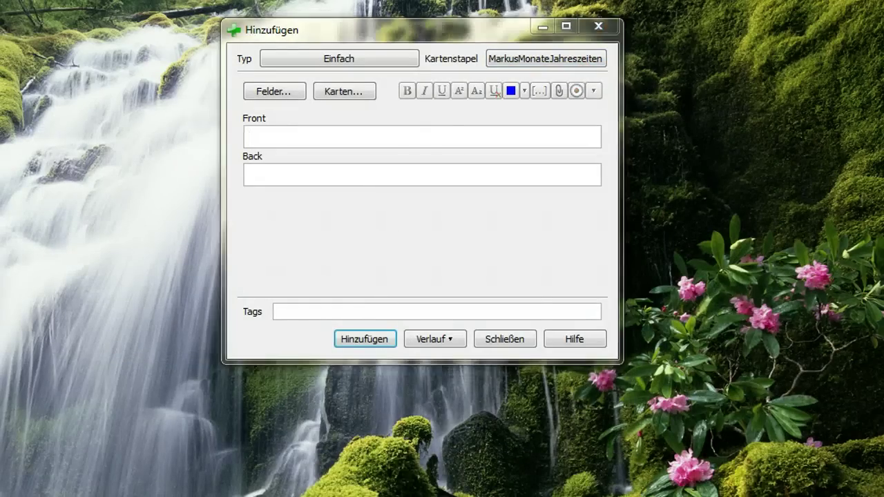
key("alt+Tab")
left_click(254, 296)
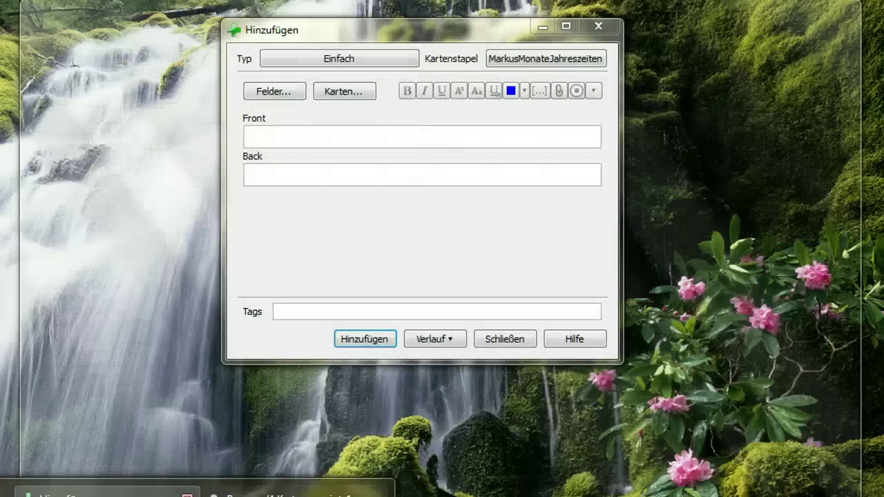
left_click(104, 493)
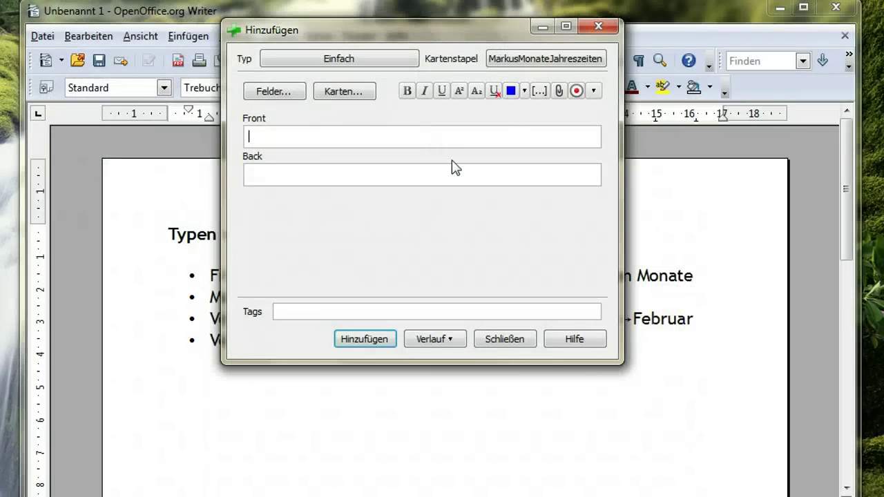
left_click(778, 12)
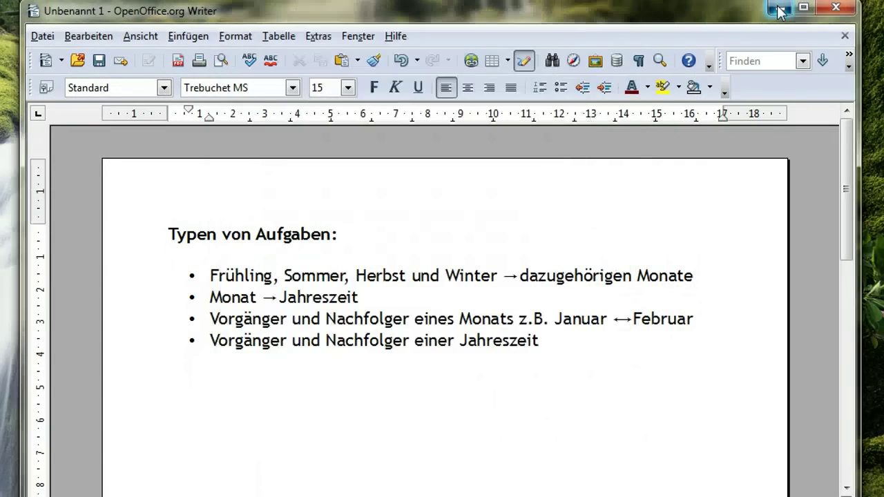
Set the new note's type to EinfacheKarten
left_click(334, 62)
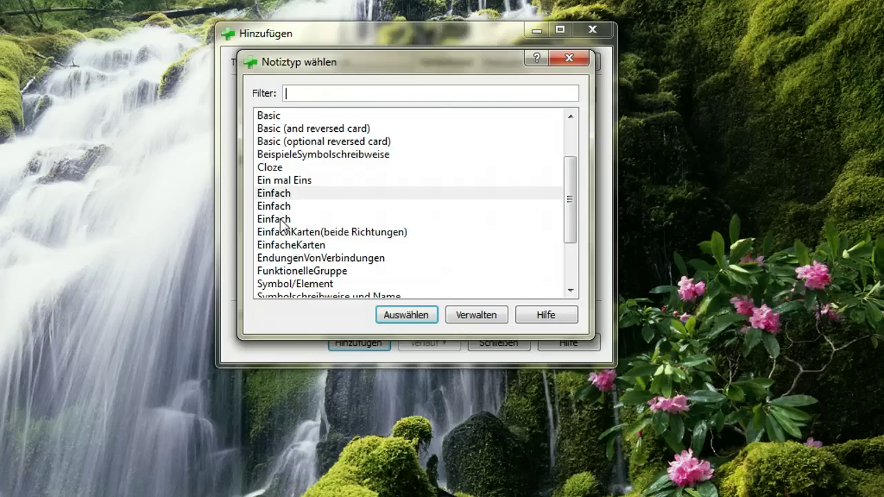
left_click(301, 248)
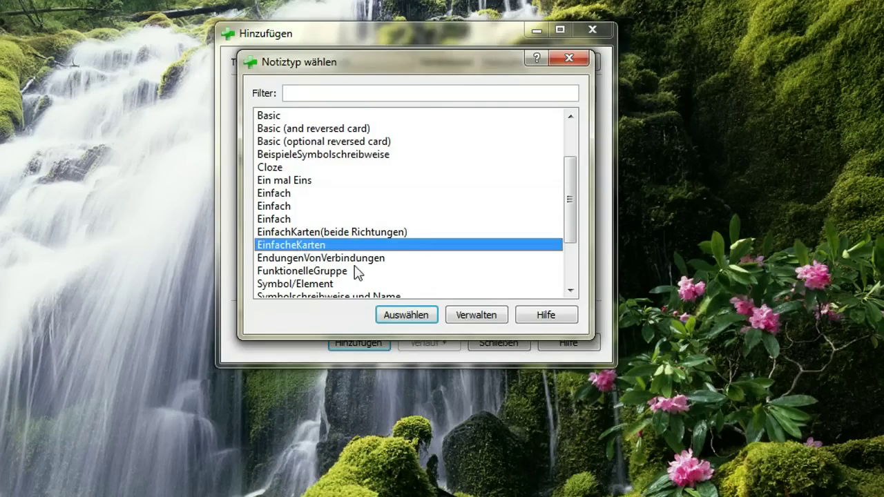
left_click(407, 316)
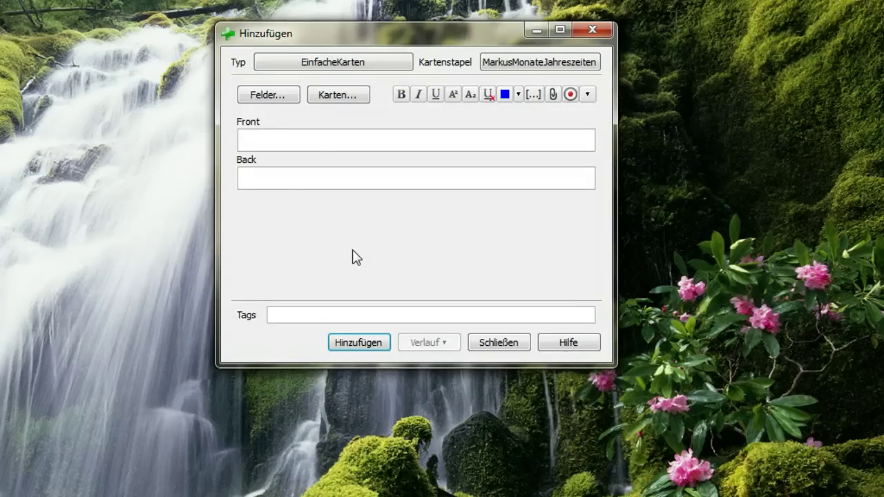
Open note type management from the note type selection and select EinfacheKarten in the list
left_click(352, 64)
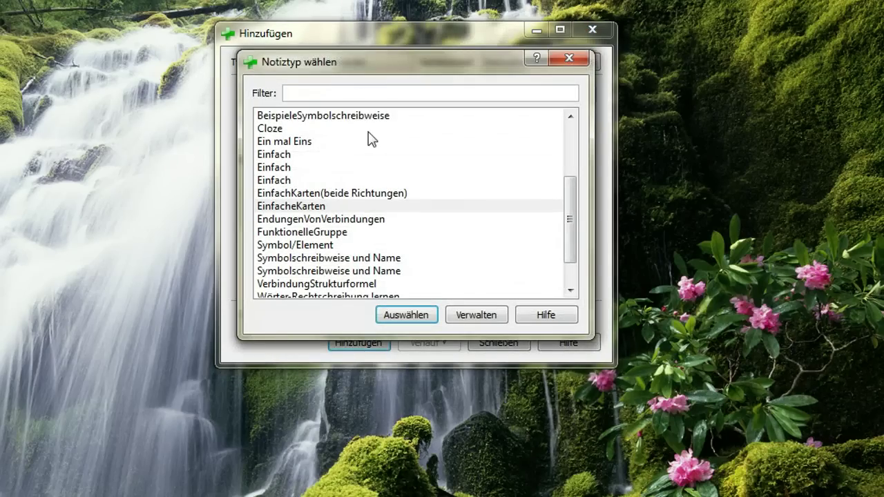
left_click(468, 319)
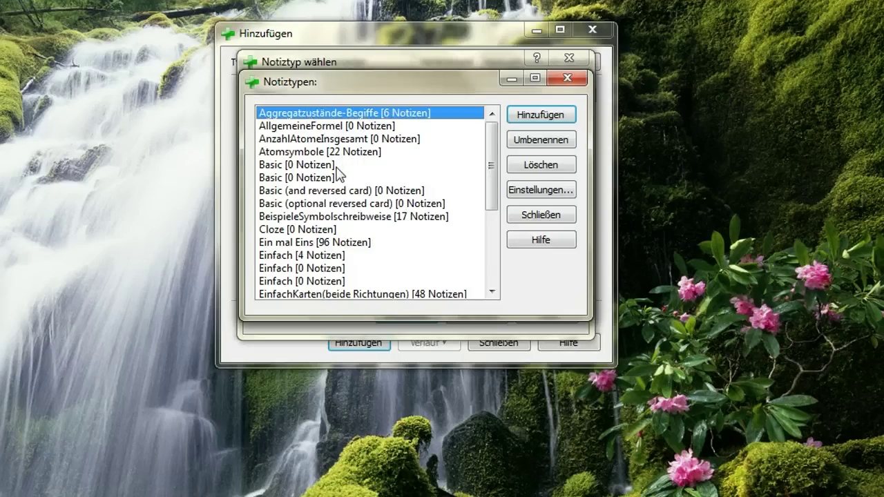
scroll(338, 174, "down", 3)
scroll(419, 221, "up", 1)
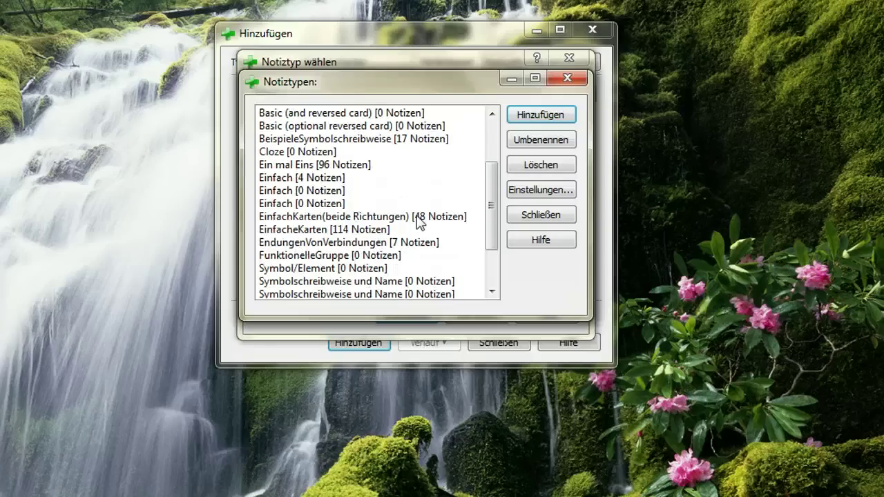
left_click(314, 233)
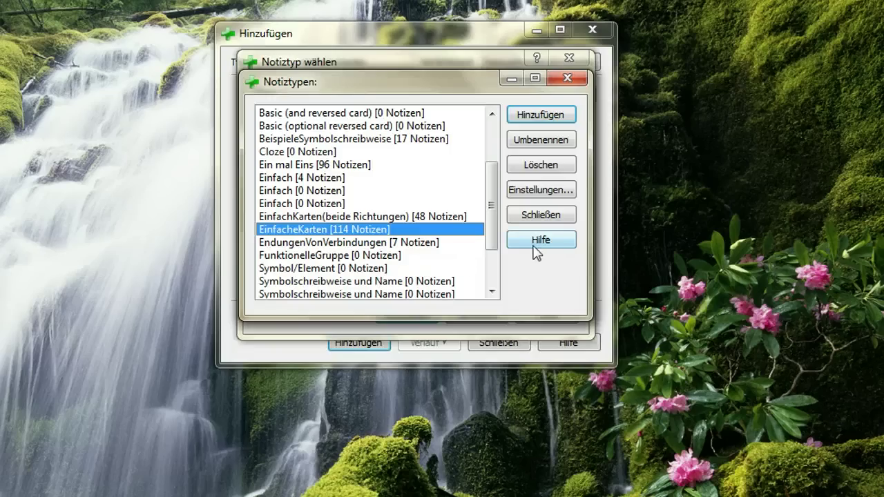
Add a new note type as a clone of EinfacheKarten and name it "Monat->Jahreszeit"
left_click(532, 118)
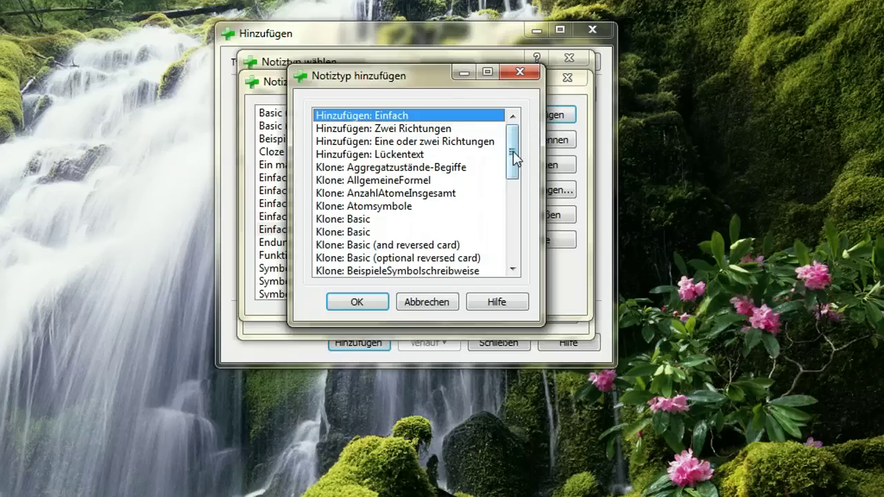
scroll(514, 157, "down", 1)
scroll(514, 158, "up", 1)
scroll(515, 157, "down", 1)
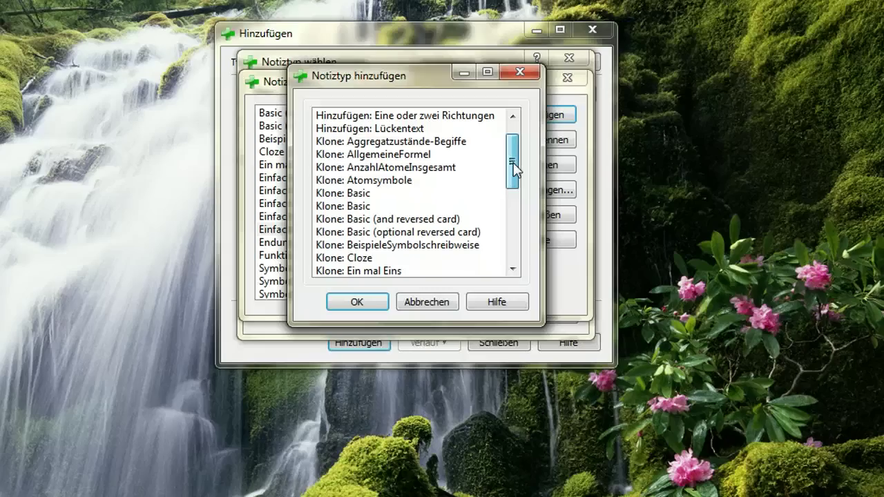
scroll(514, 165, "down", 1)
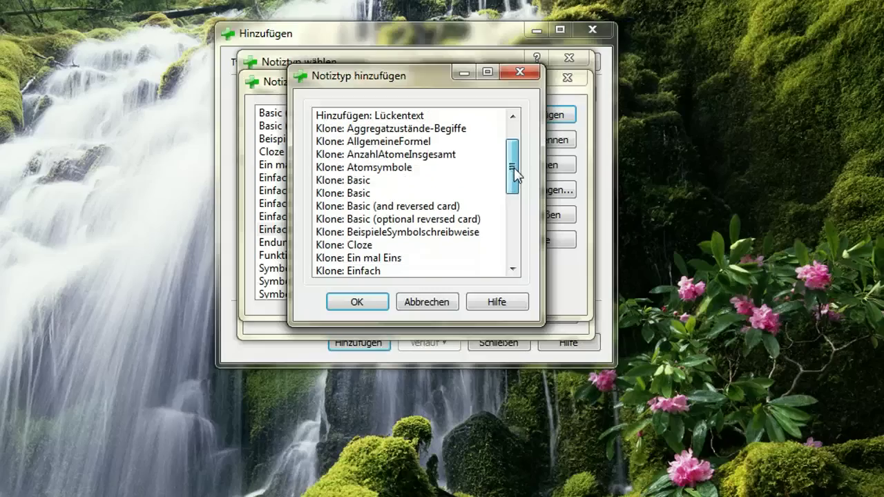
left_click_drag(515, 174, 513, 205)
left_click(410, 234)
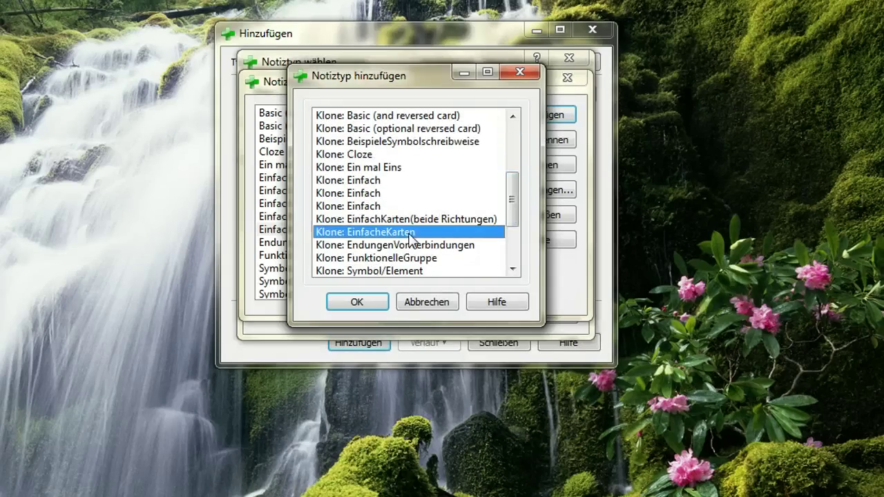
left_click(356, 302)
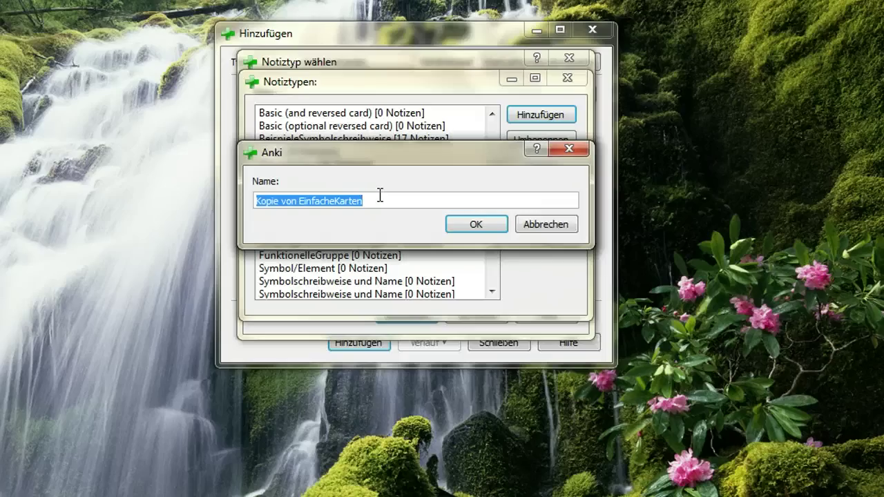
type("Monat")
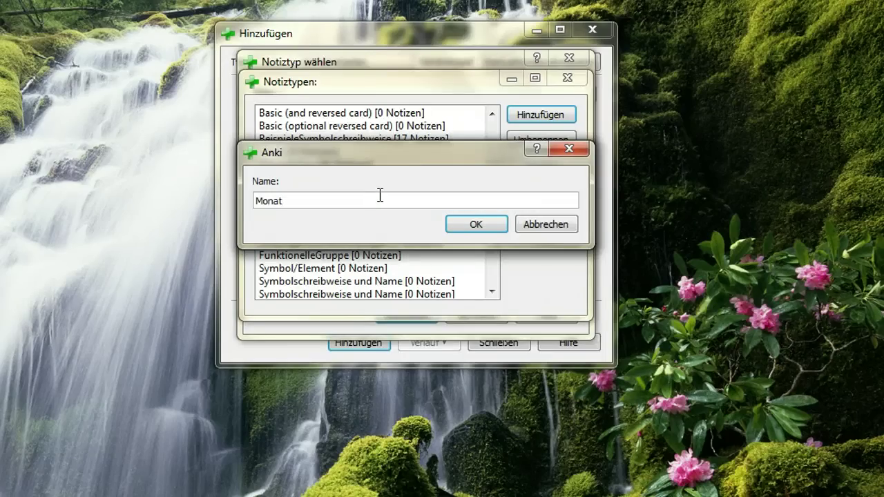
type("->Jahreszeit")
left_click(469, 226)
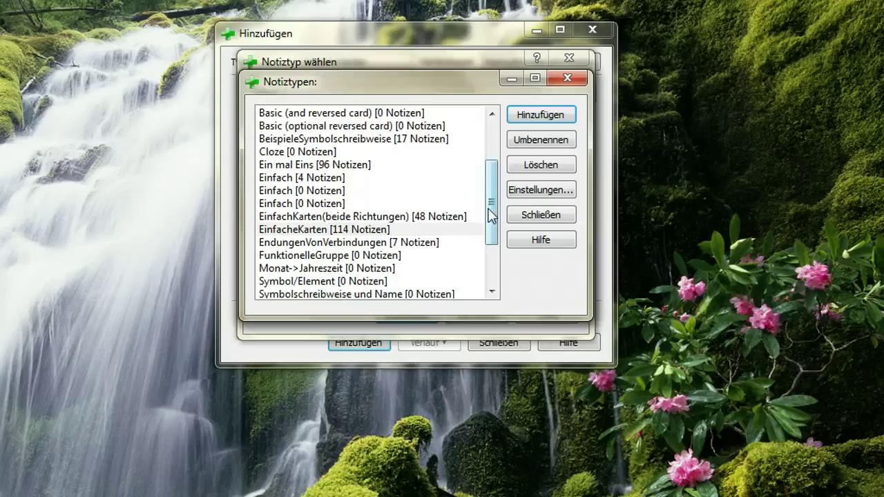
Close note type management and choose Monat->Jahreszeit as the type for the new note
left_click_drag(490, 214, 490, 220)
left_click(350, 255)
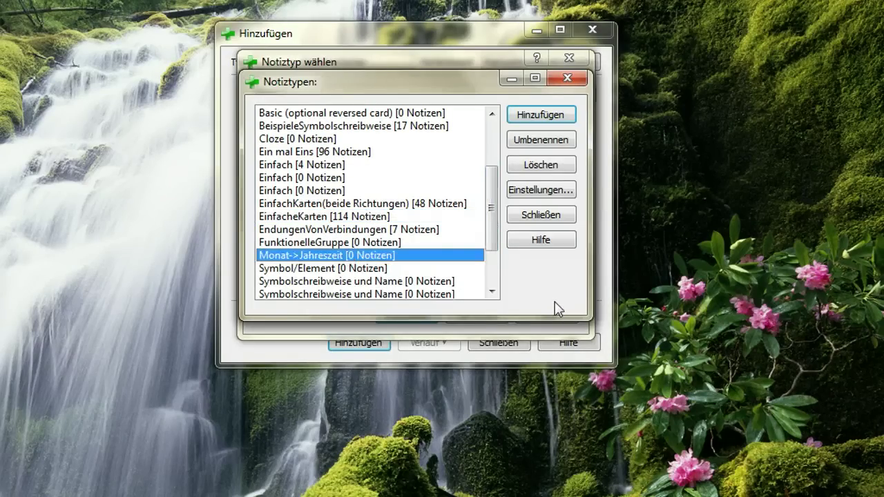
left_click(557, 214)
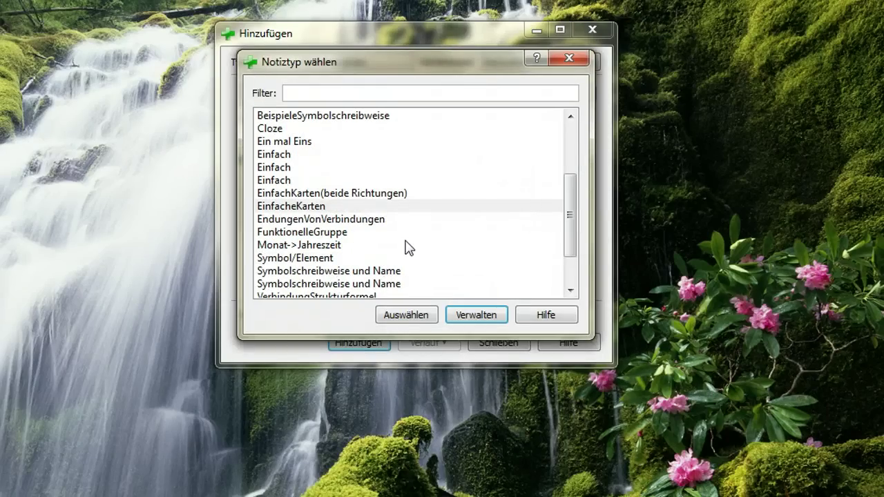
left_click(314, 246)
left_click(410, 317)
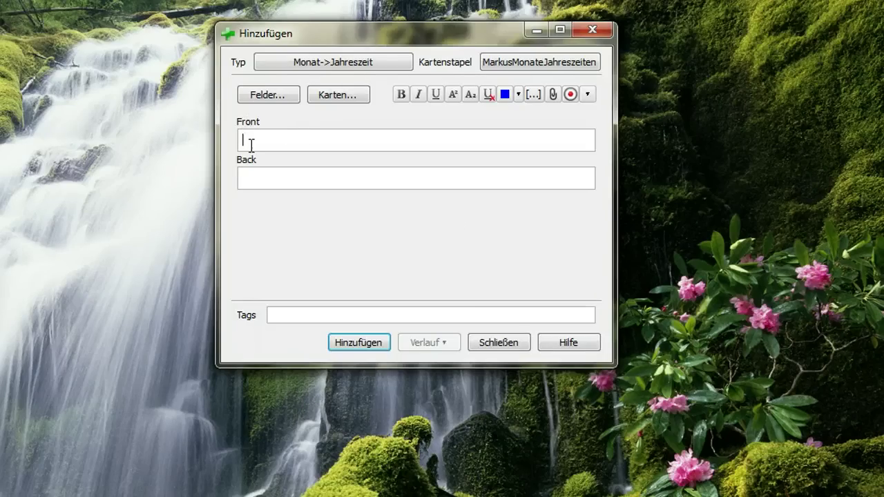
Add the fields "Monat" and "Jahreszeit" to the Monat->Jahreszeit note type
left_click(266, 95)
left_click(556, 74)
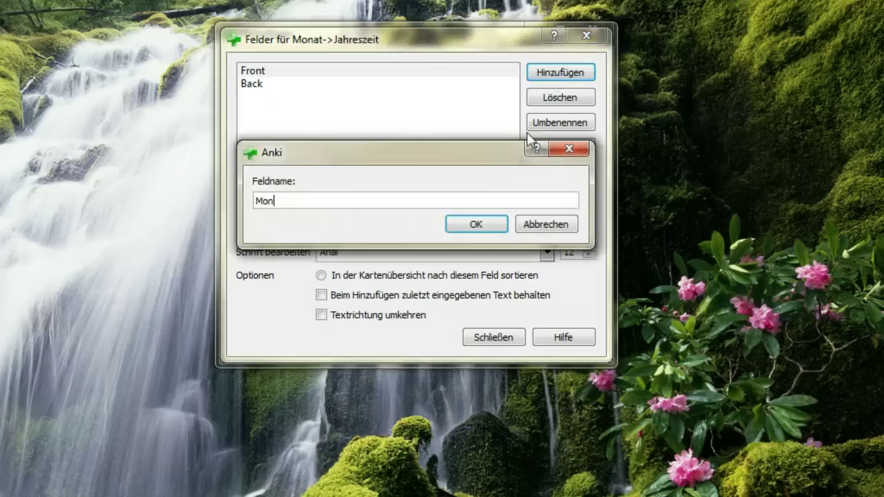
left_click(490, 223)
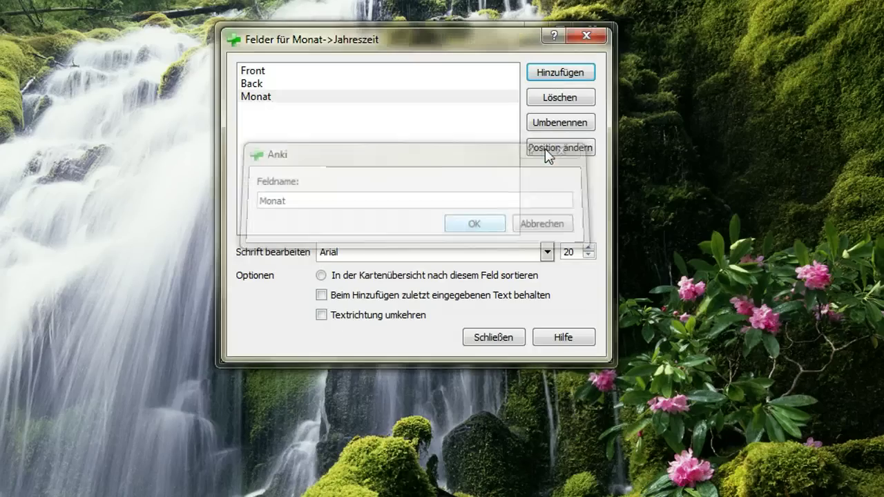
left_click(563, 74)
type("Jahreszeit")
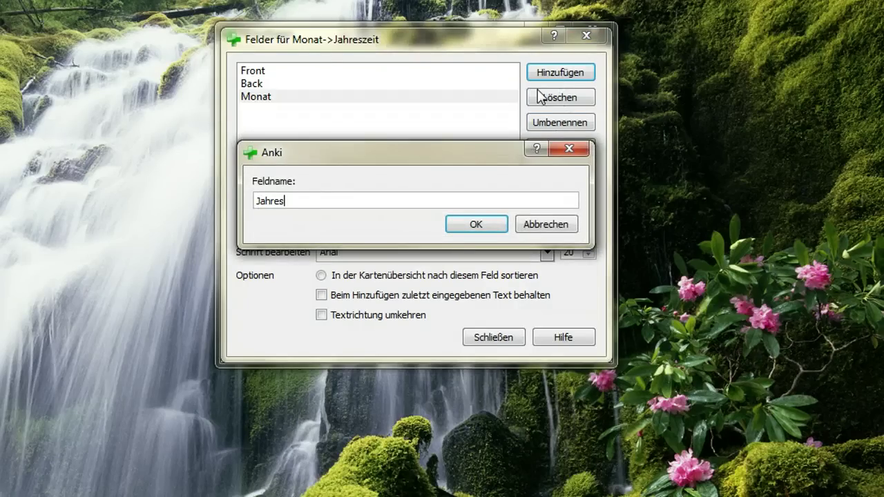
left_click(504, 215)
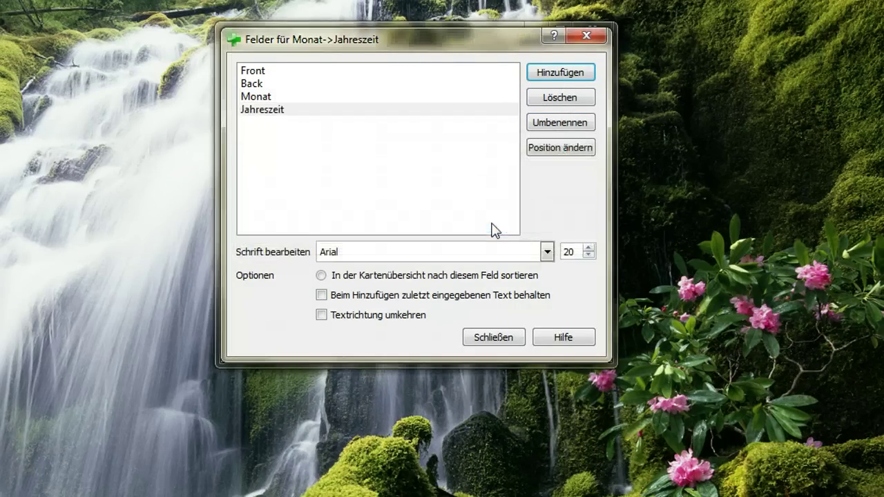
Delete the Front and Back fields from the Monat->Jahreszeit note type and close the field editor
left_click(265, 72)
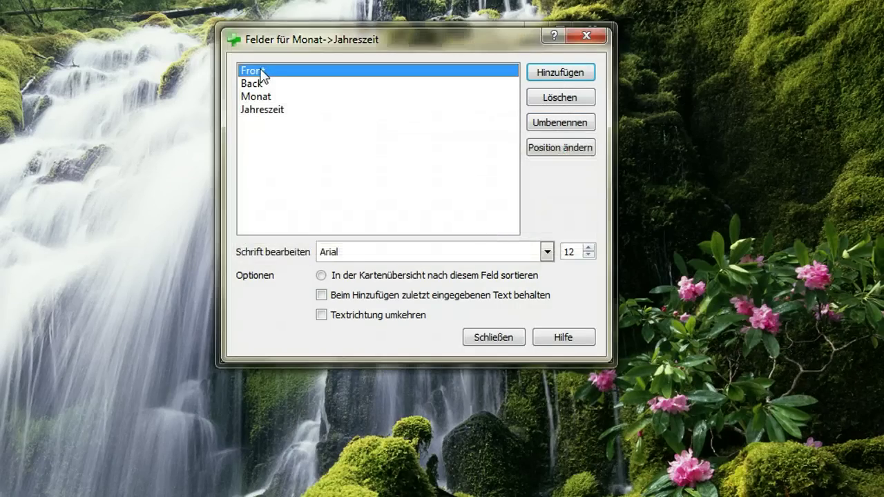
left_click(554, 99)
left_click(302, 72)
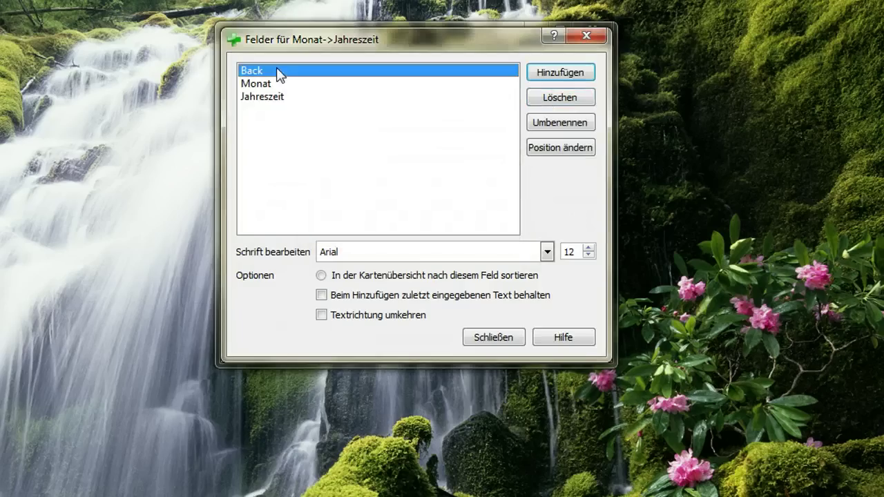
left_click(544, 98)
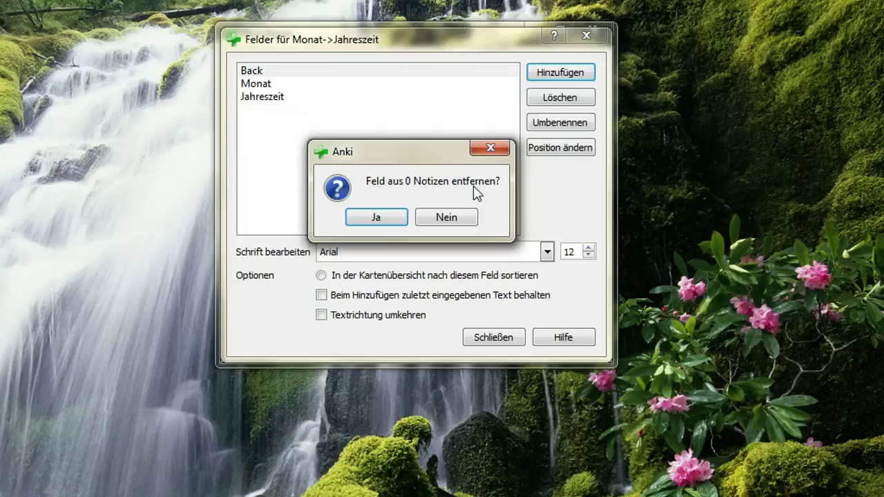
left_click(399, 219)
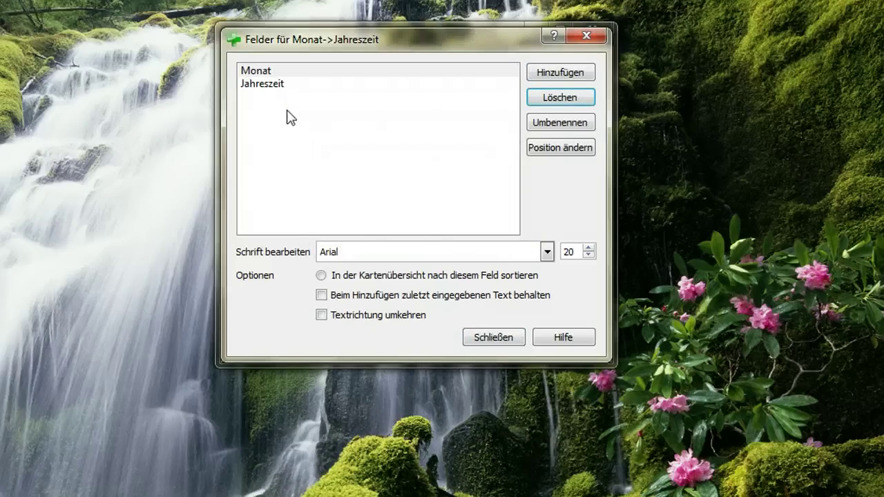
left_click(499, 338)
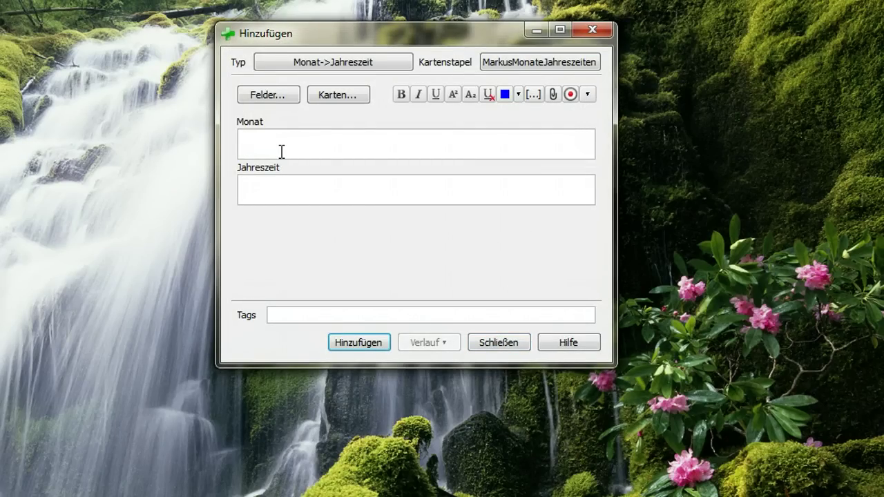
Enter "Januar" as the Monat and "Winter" as the Jahreszeit in the new note
type("Januar")
left_click(262, 191)
type("Winter")
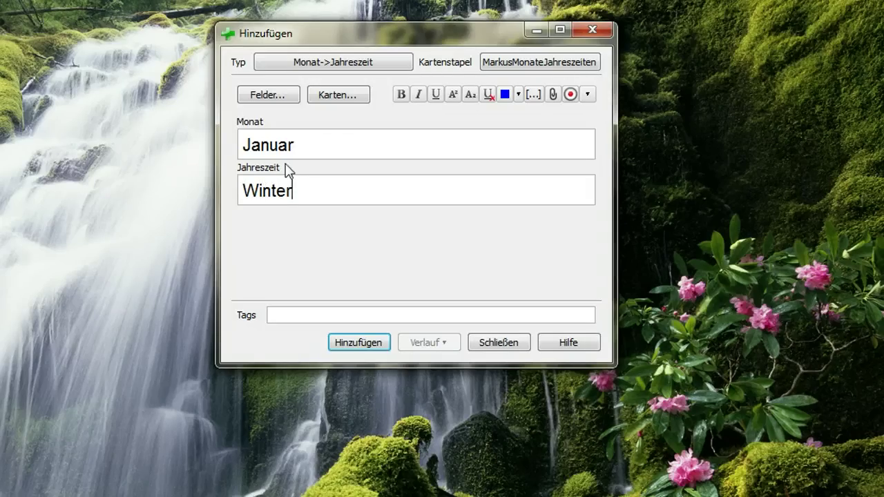
Insert the Monat field into the front template of the Monat->Jahreszeit card type, keeping Arial at size 20
left_click(343, 96)
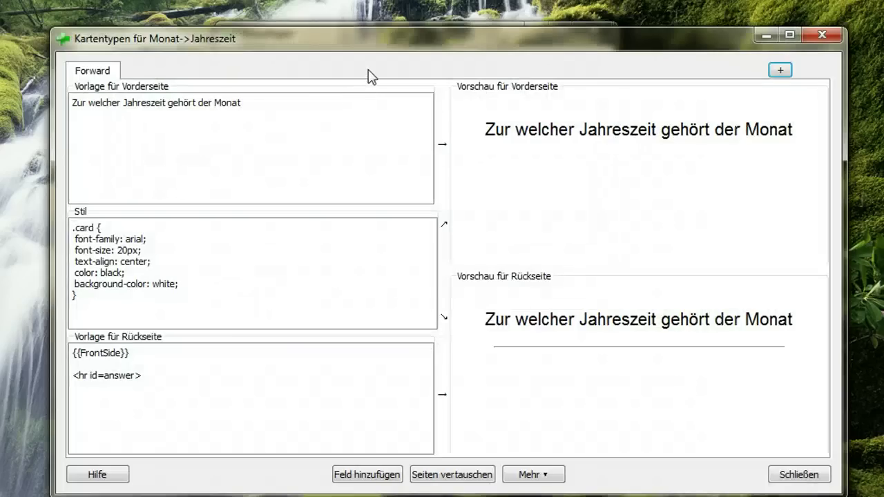
triple_click(255, 101)
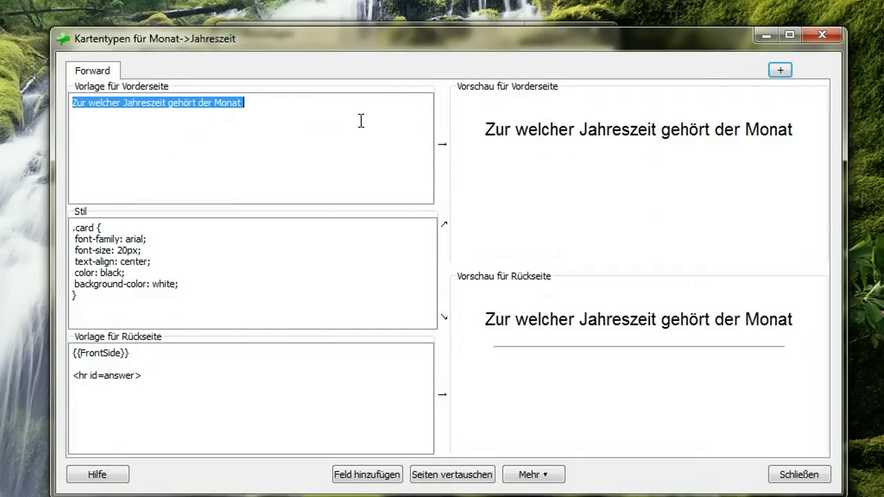
left_click(267, 103)
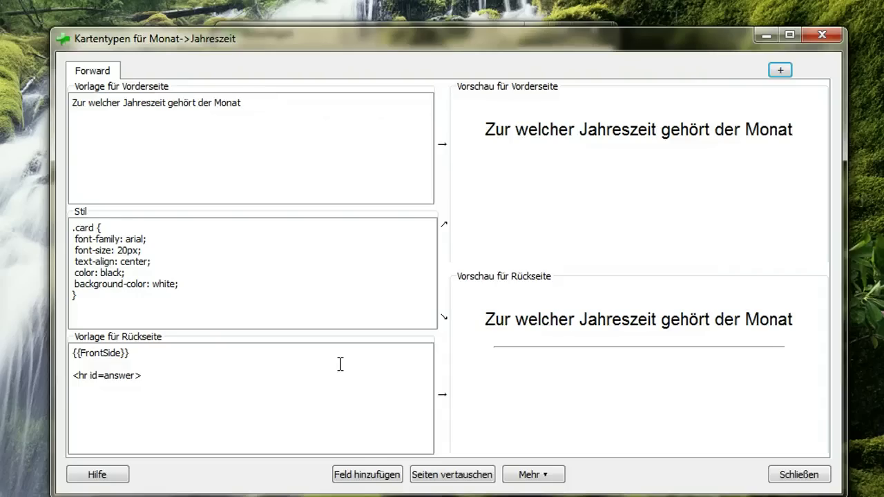
left_click(370, 475)
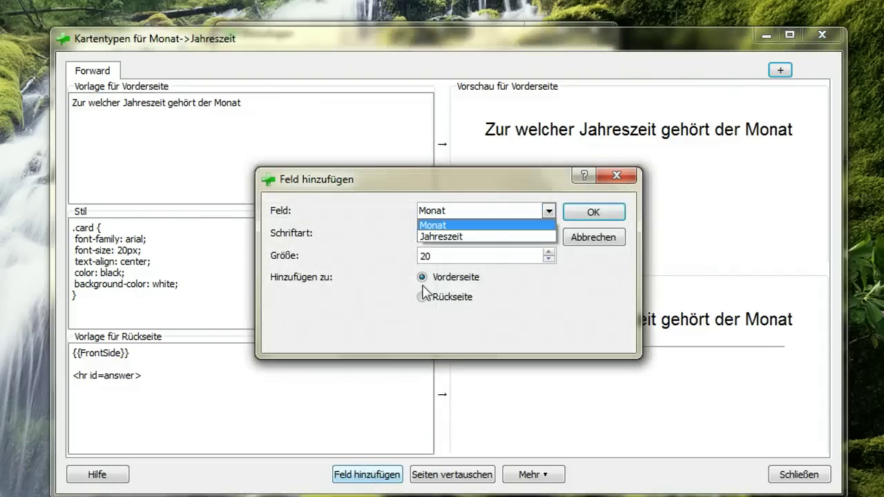
left_click(438, 227)
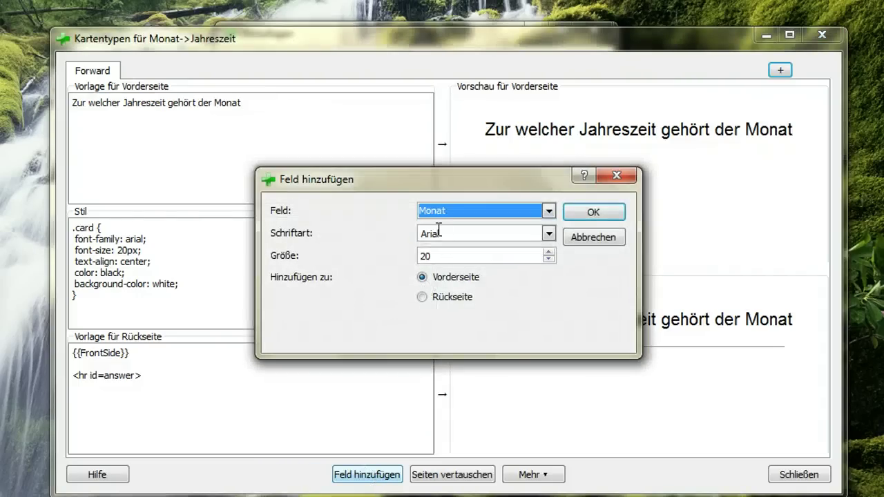
left_click(584, 214)
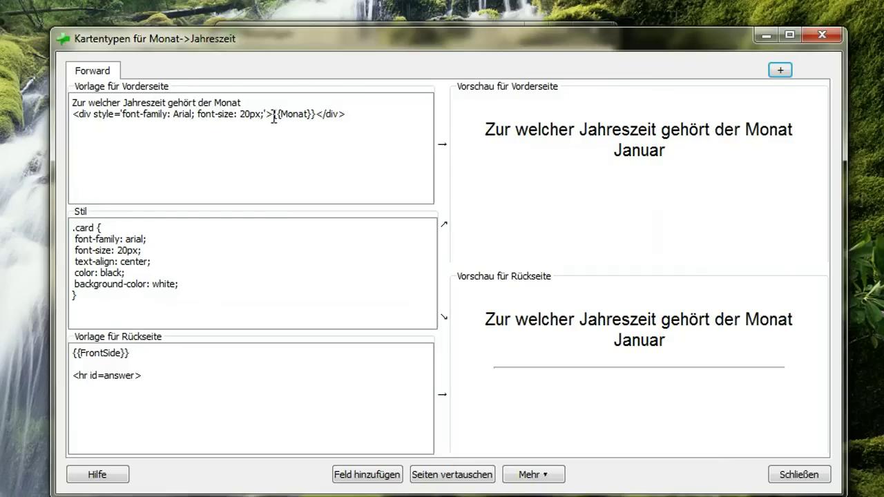
Strip the div tags around {{Monat}} in the front template and place it directly after "Zur welcher Jahreszeit gehört der Monat"
left_click_drag(268, 114, 73, 117)
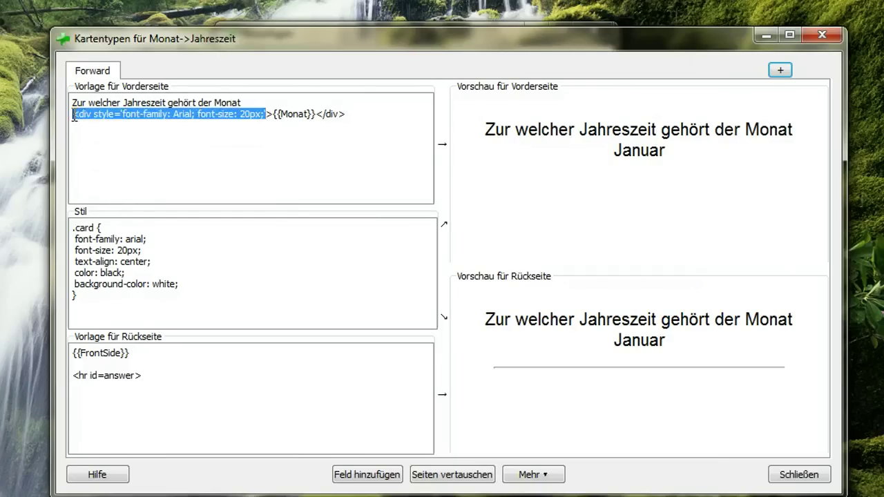
key("Delete")
key("Delete")
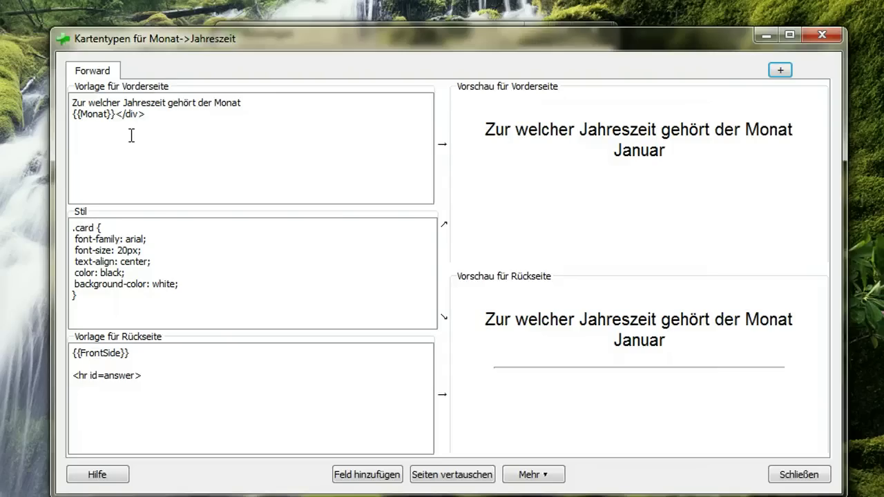
left_click_drag(115, 114, 153, 114)
key("Delete")
left_click(259, 102)
key("Delete")
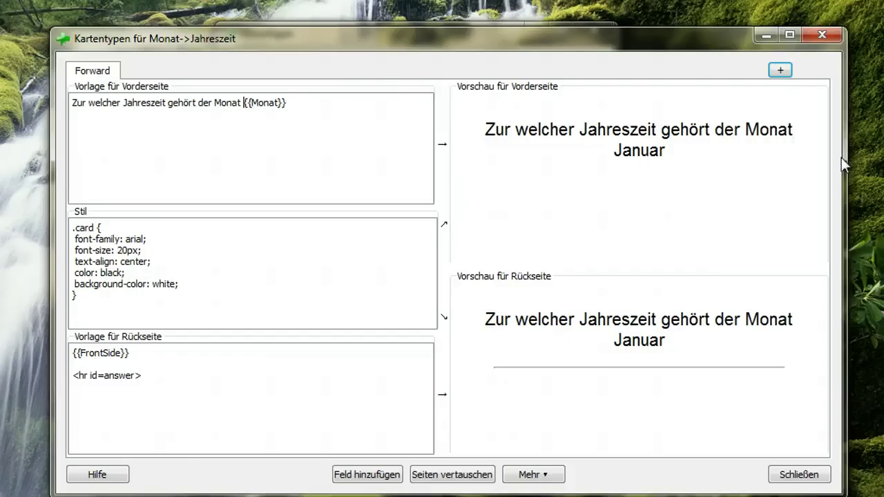
Add {{Jahreszeit}} below the <hr id=answer> line in the back template and close the card type editor
left_click_drag(842, 148, 879, 147)
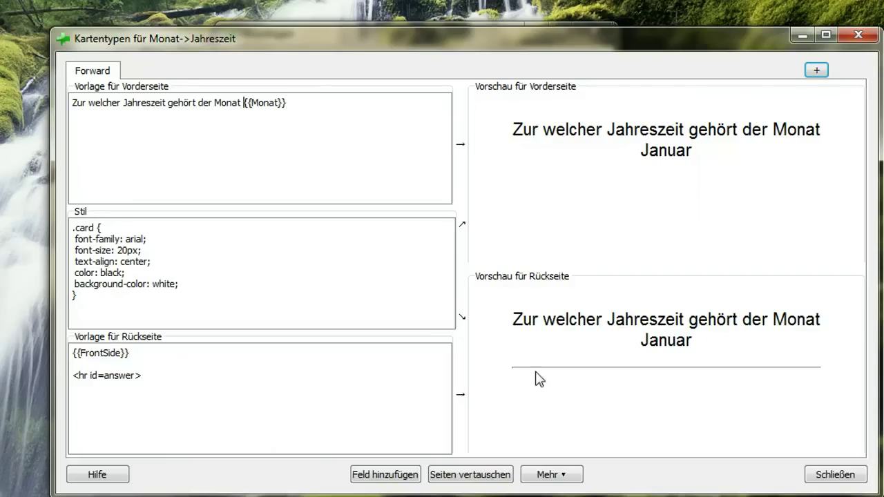
left_click(131, 395)
type("{{}}")
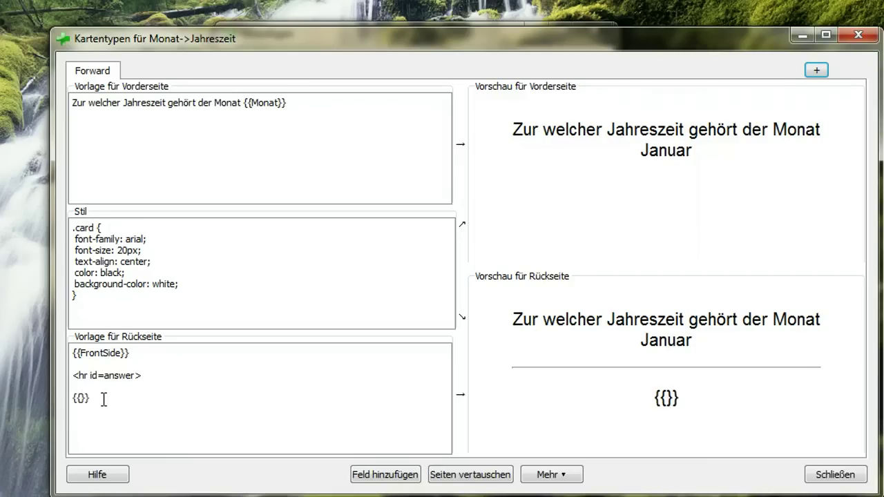
type("Jahre")
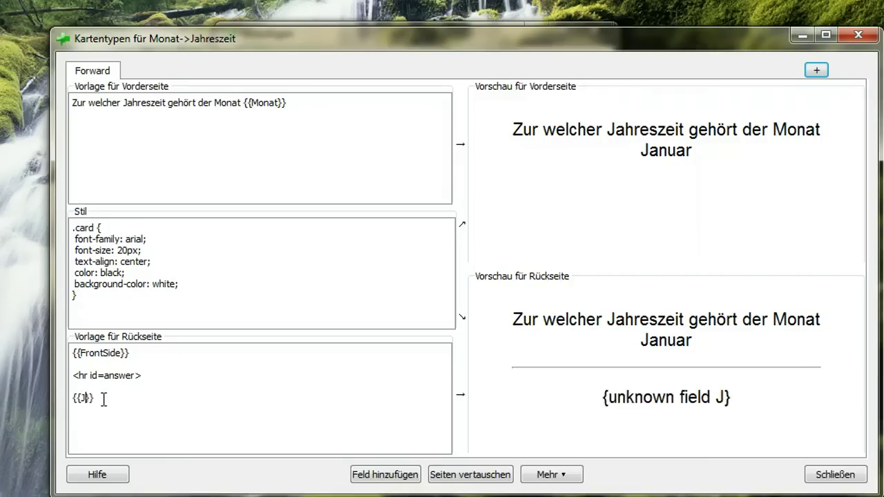
type("szeit")
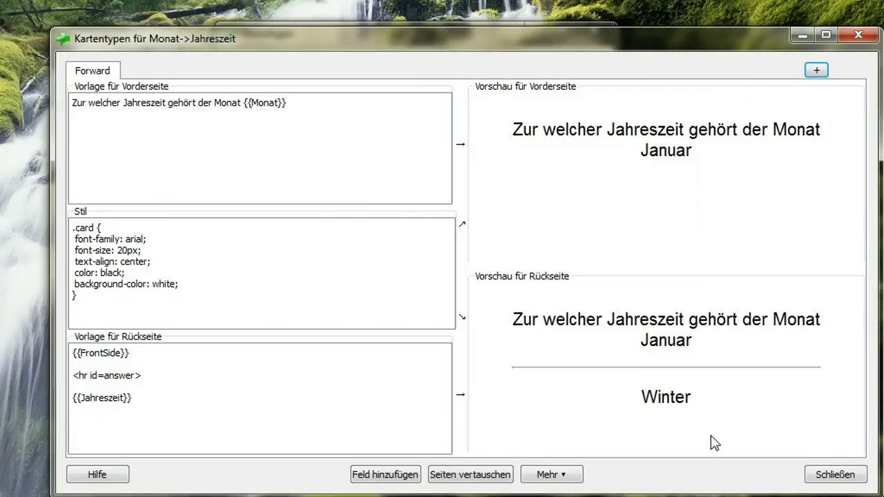
left_click(830, 477)
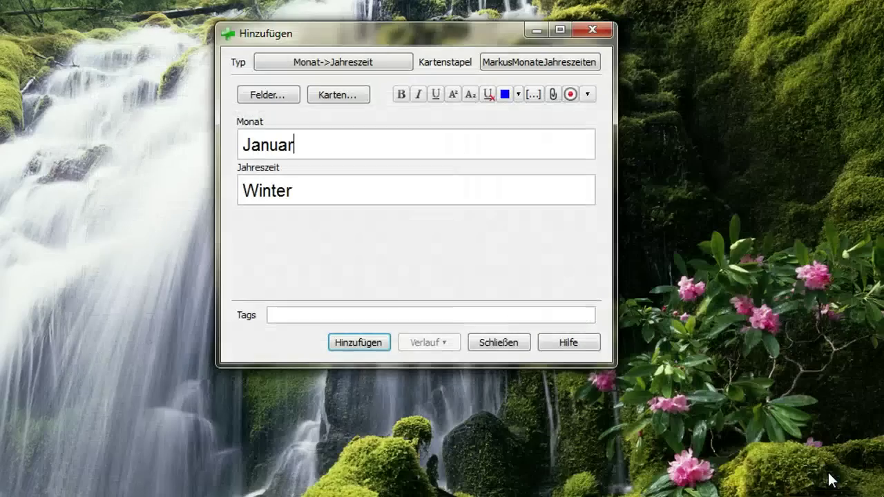
Add the Januar note to the deck and show its card in the browser's MarkusMonateJahreszeiten list with a wider Vorderseite column
left_click(379, 349)
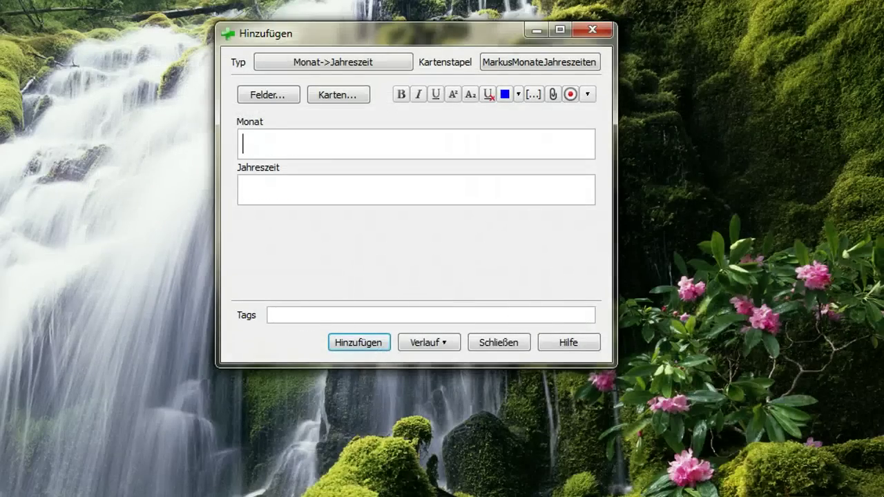
left_click(107, 491)
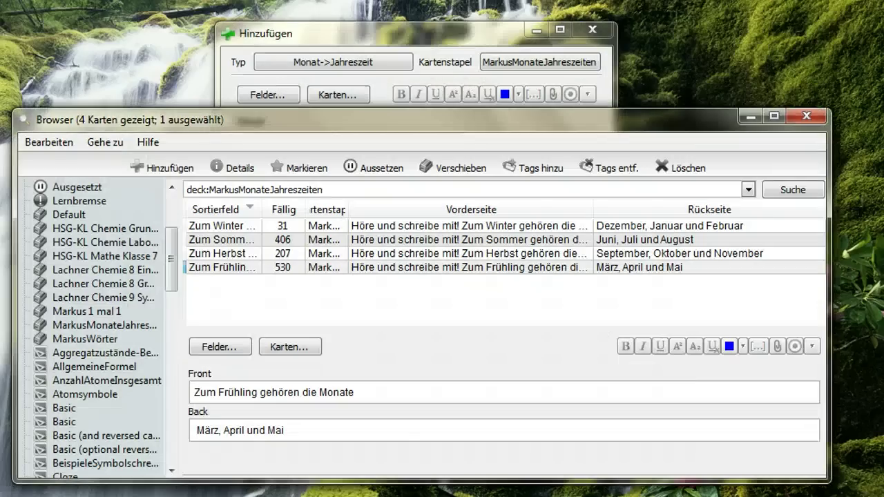
left_click(114, 327)
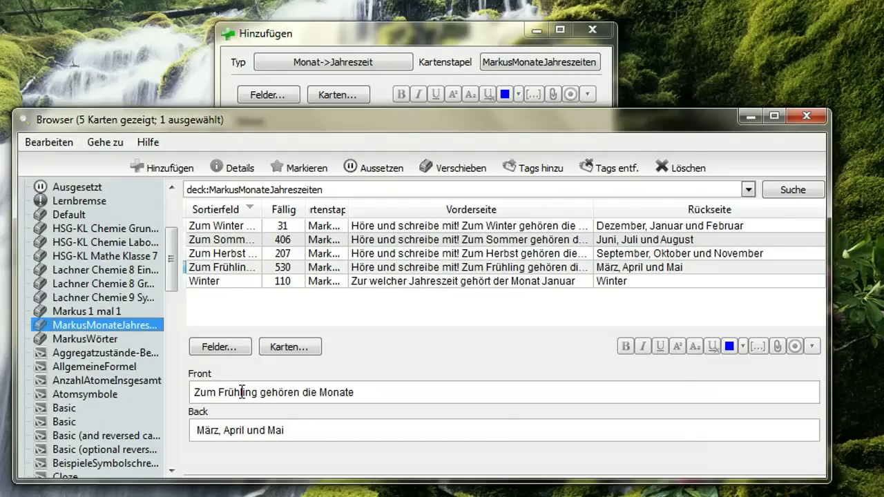
left_click(383, 288)
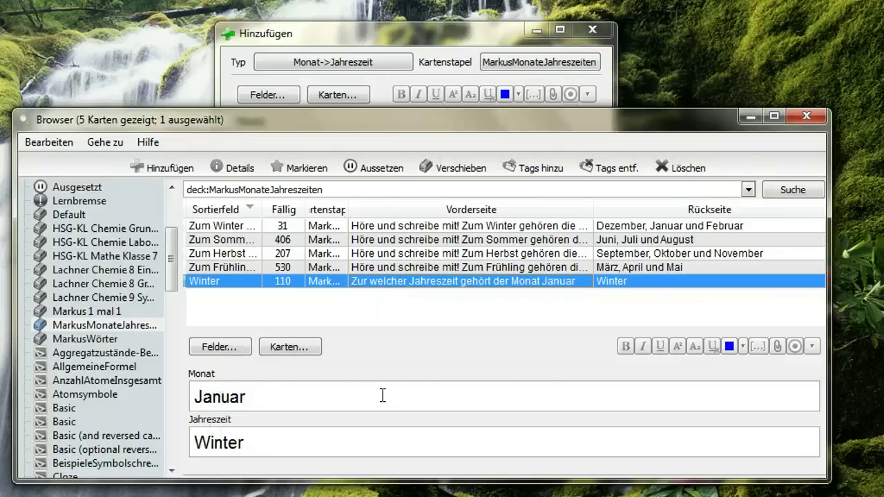
left_click_drag(595, 209, 616, 208)
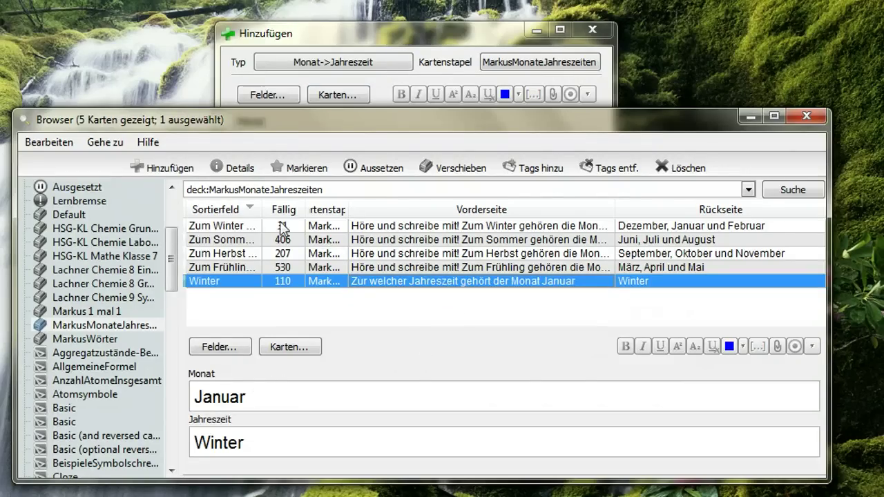
Add a note with "Februar" as the Monat and "Winter" as the Jahreszeit
left_click(334, 43)
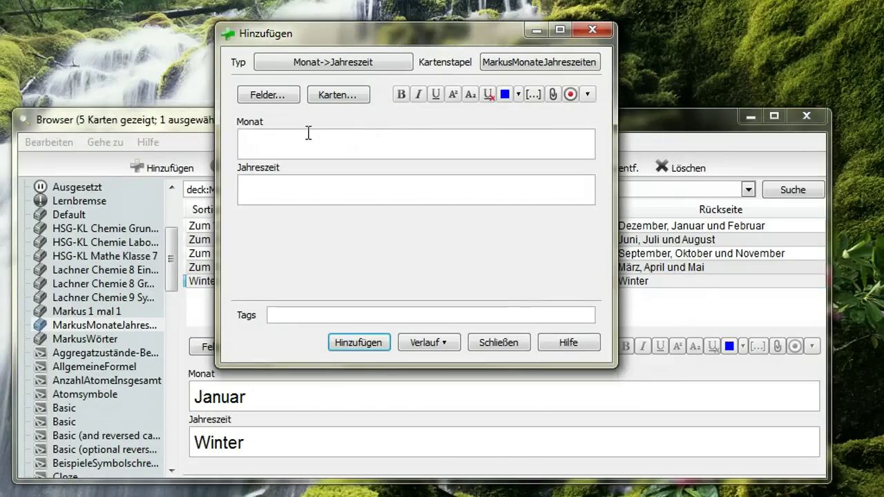
type("F")
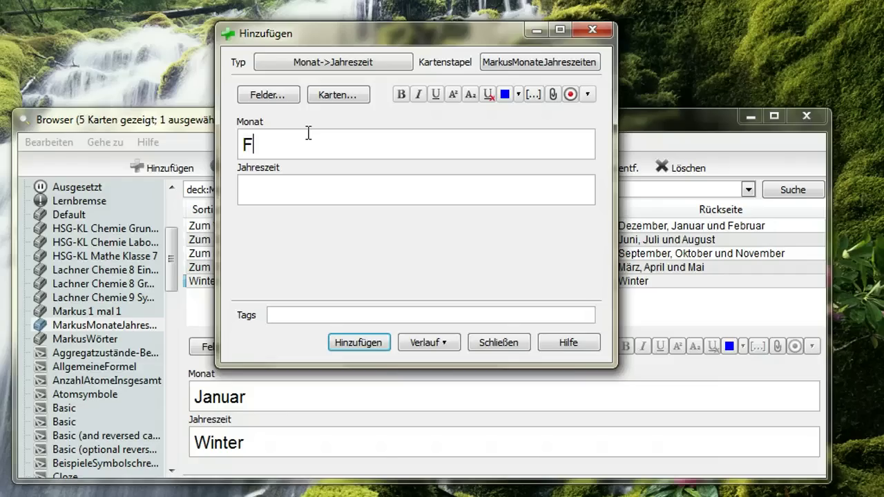
type("ebruat")
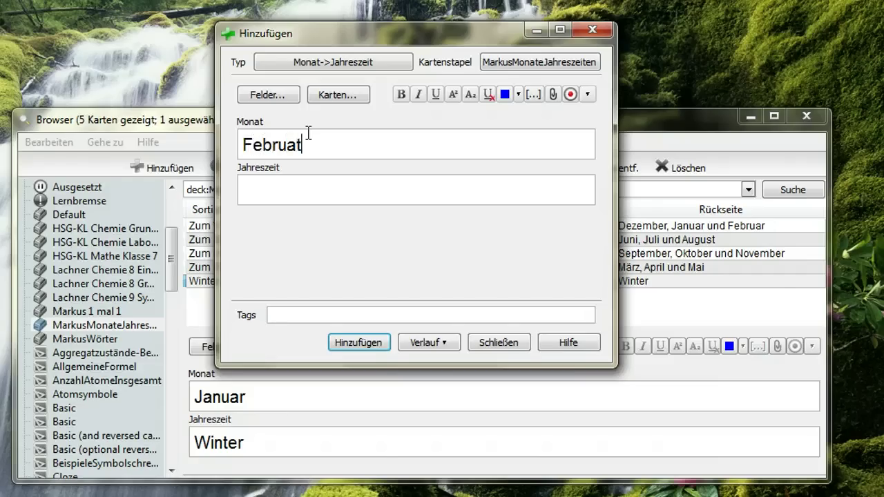
key("BackSpace")
type("r")
left_click(287, 187)
type("Winter")
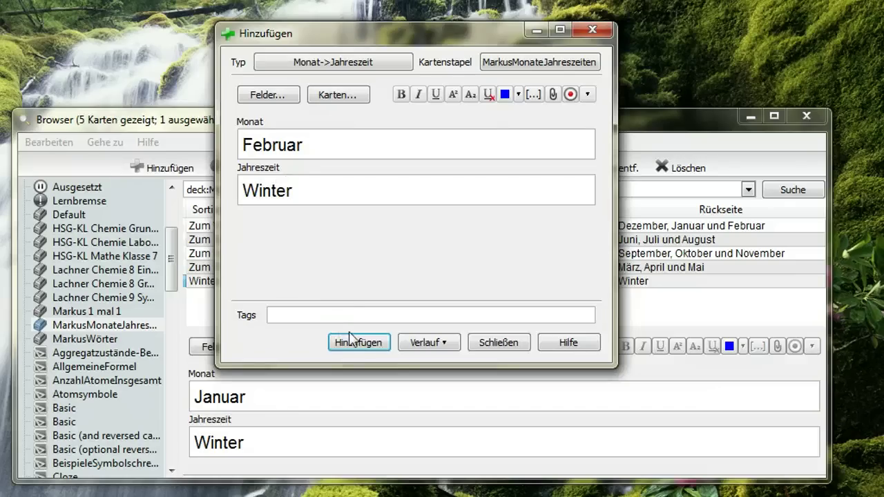
left_click(359, 343)
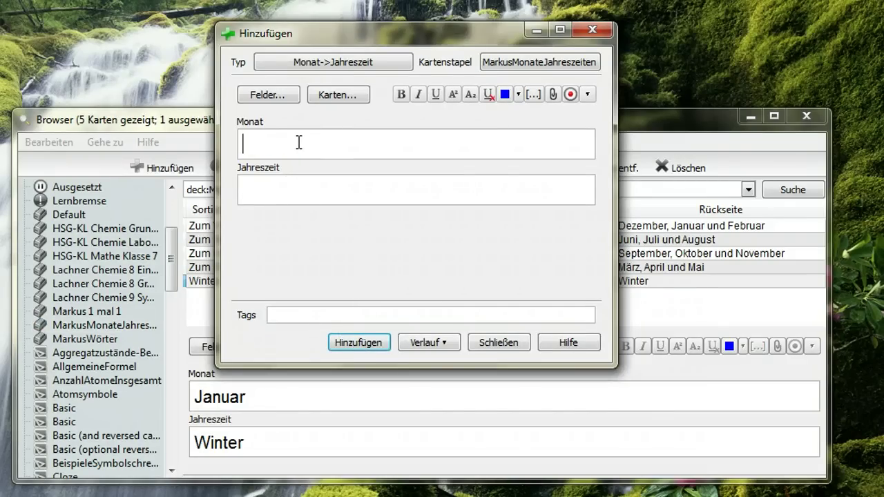
Add a note with "März" as the Monat and "Frühling" as the Jahreszeit, and refresh the deck's card list in the browser
type("März")
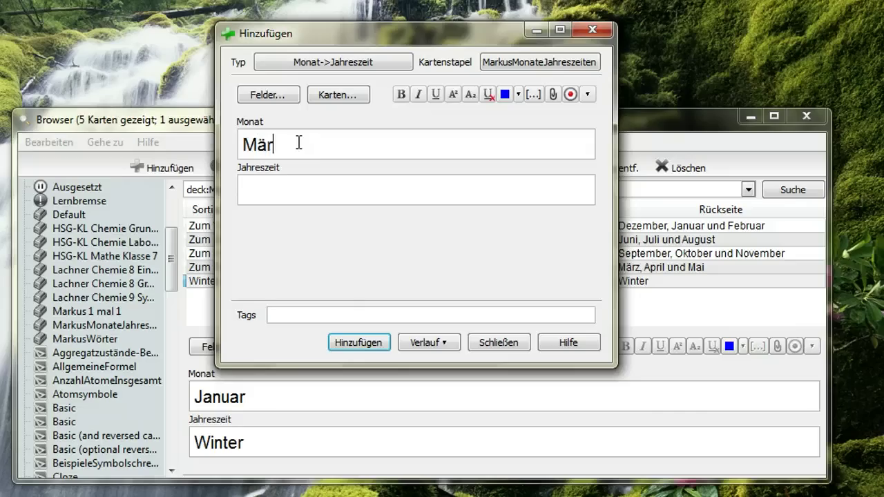
key("Tab")
type("Frühling")
left_click(370, 348)
left_click(187, 133)
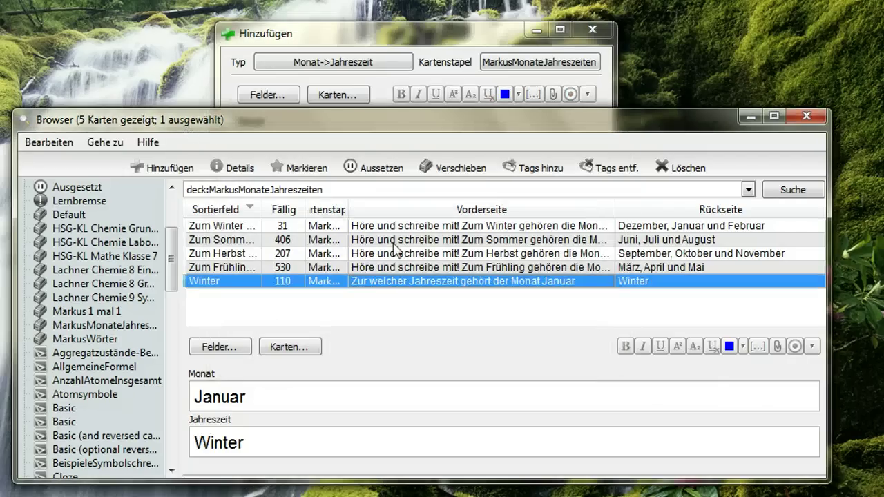
left_click(114, 326)
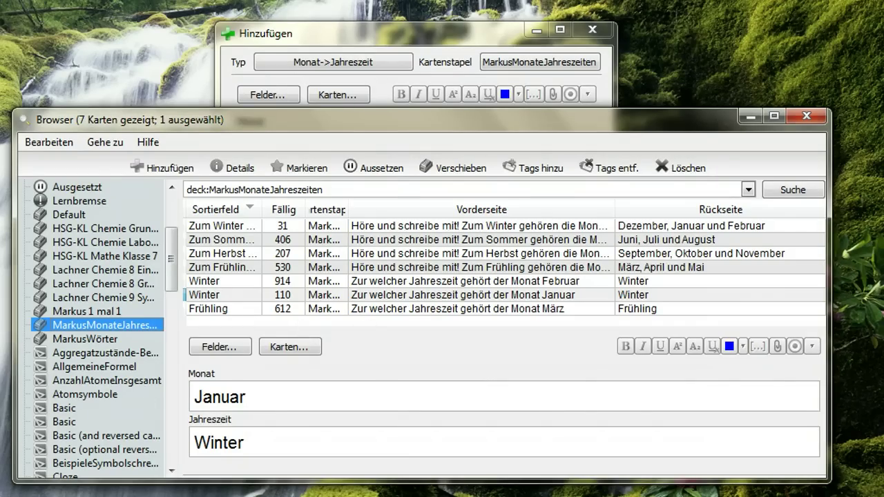
Add a note with "Dezember" as the Monat and "Winter" as the Jahreszeit, and check the refreshed MarkusMonateJahreszeiten card list
key("ctrl+e")
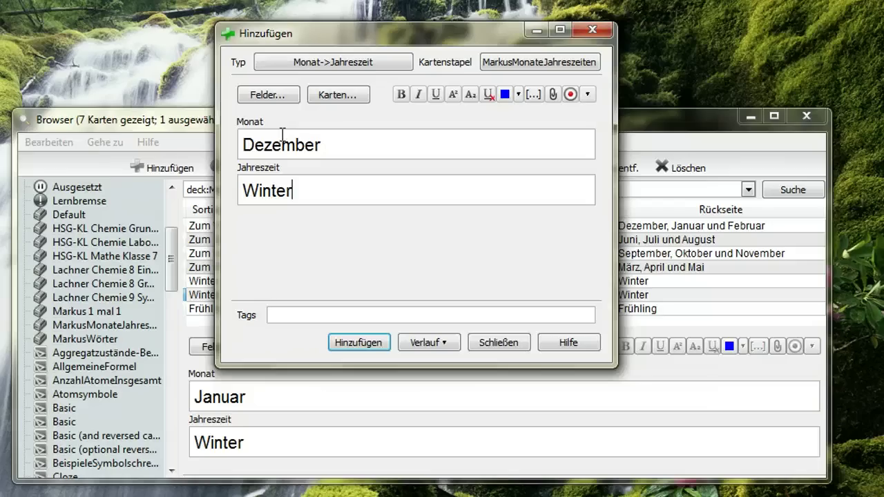
left_click(358, 342)
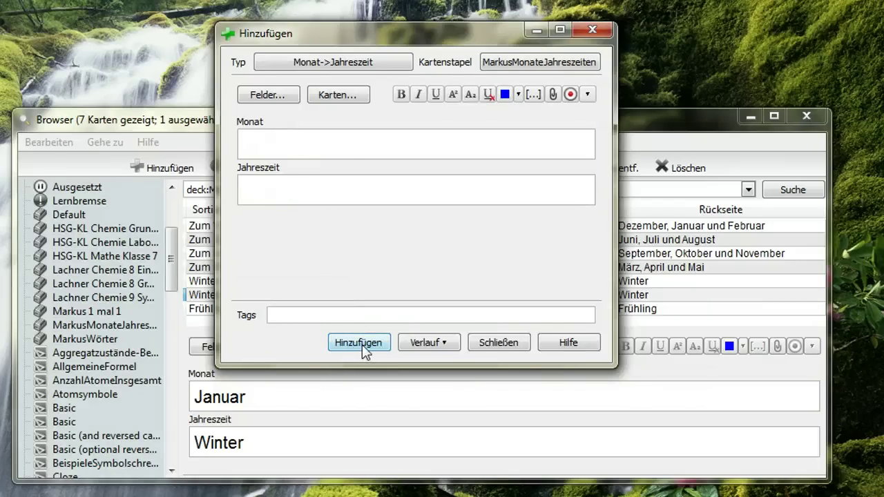
left_click(680, 124)
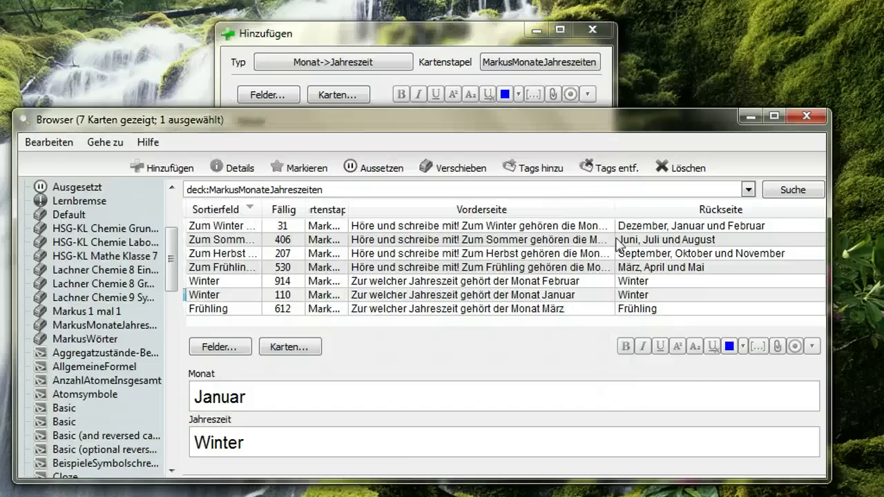
left_click(118, 324)
scroll(478, 267, "down", 2)
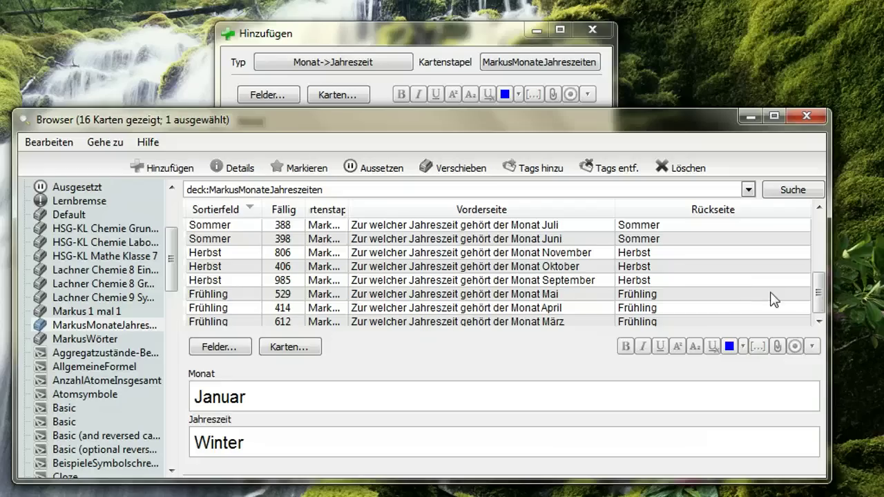
left_click_drag(821, 294, 857, 336)
Check the list of task types in the OpenOffice.org Writer document and return to Anki's add-note window
key("alt+Tab")
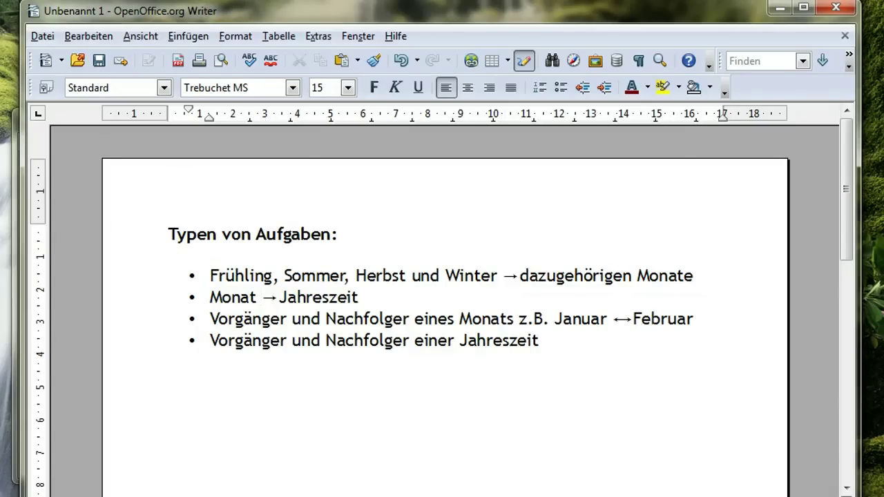
left_click(296, 491)
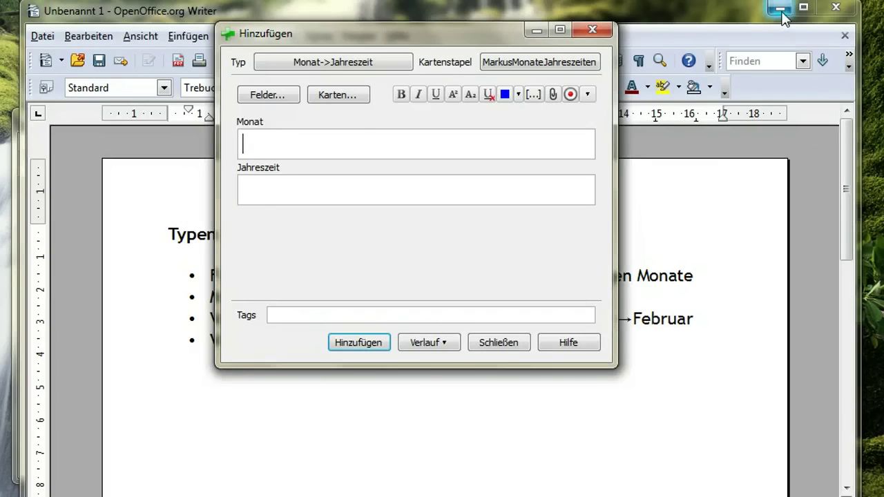
left_click(781, 8)
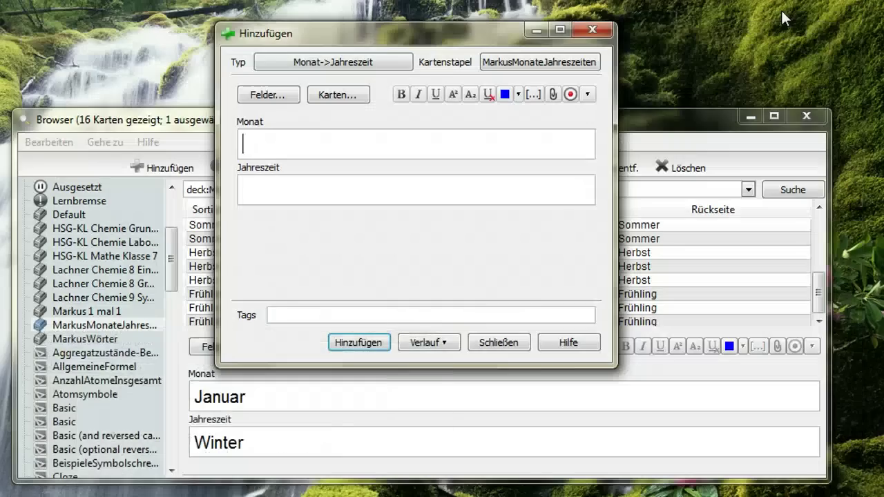
Create a two-direction (Zwei Richtungen) note type named MonateVorgängerNachfolger and select it for the new note
left_click(352, 66)
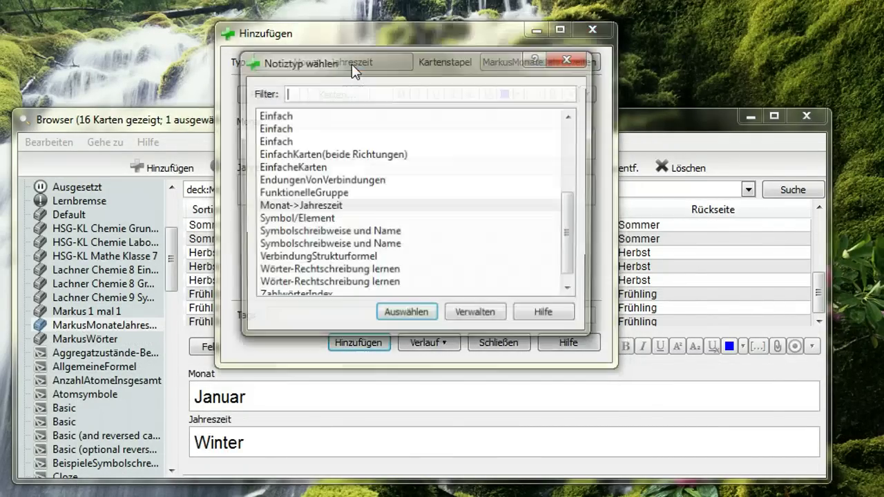
left_click(472, 315)
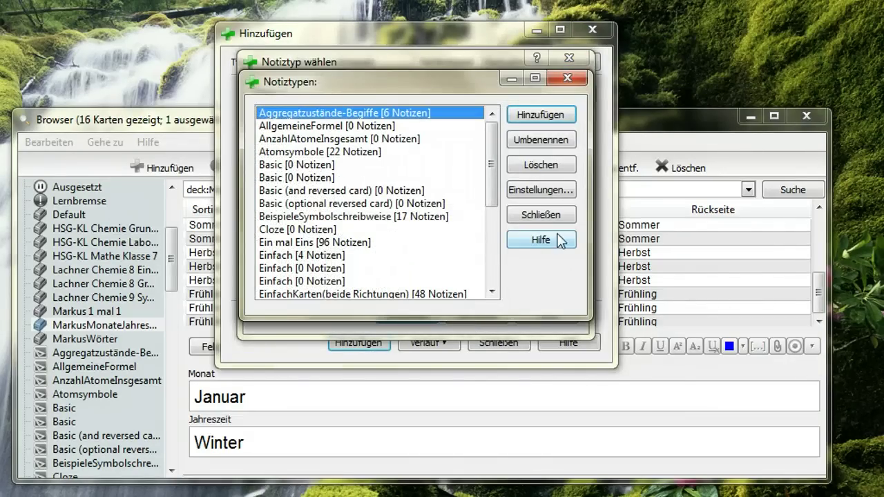
left_click(537, 115)
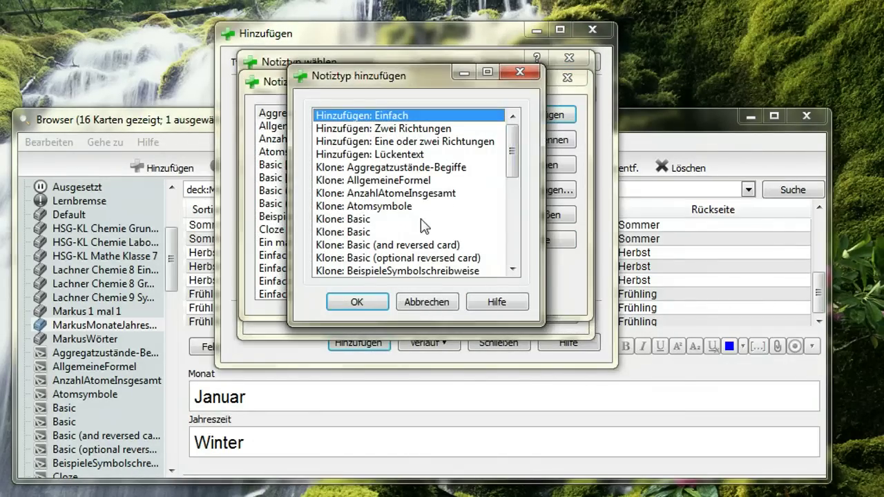
left_click(402, 130)
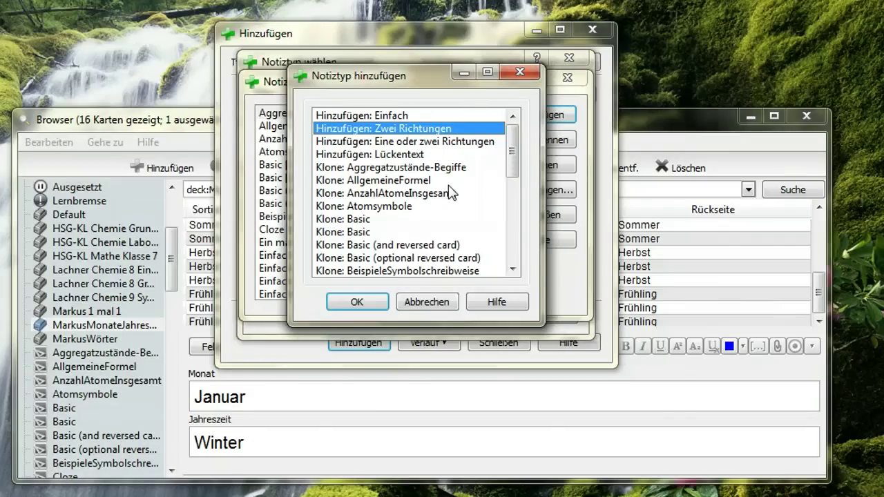
left_click(380, 304)
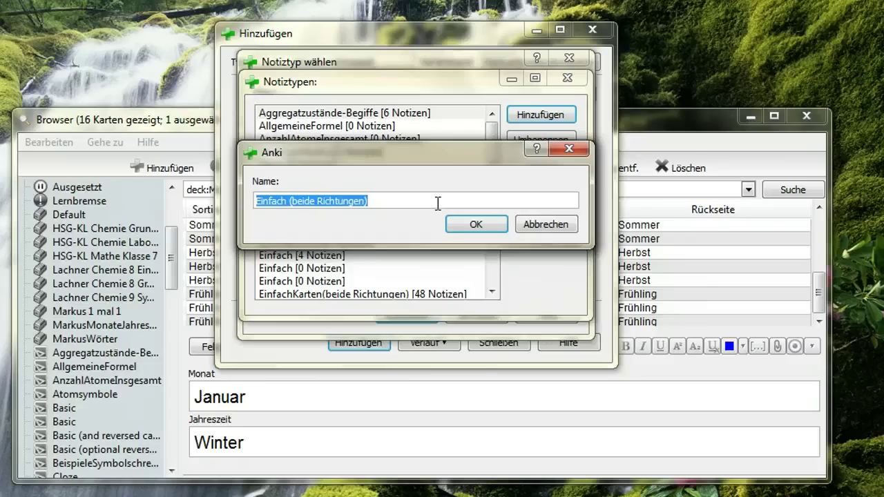
type("Vor")
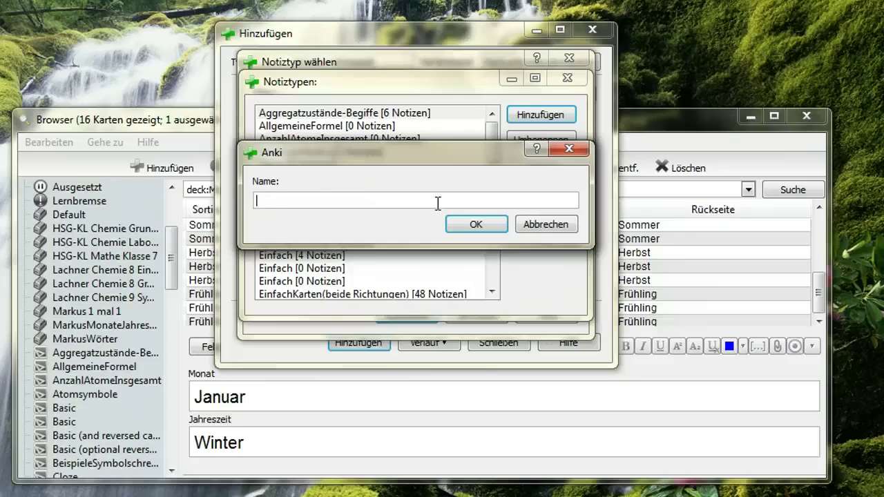
type("MonateVorgängerNachfolger")
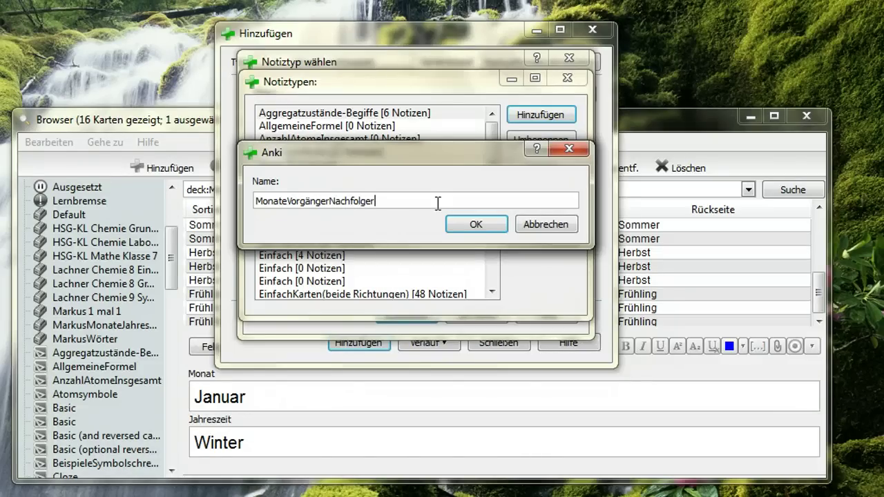
left_click(483, 228)
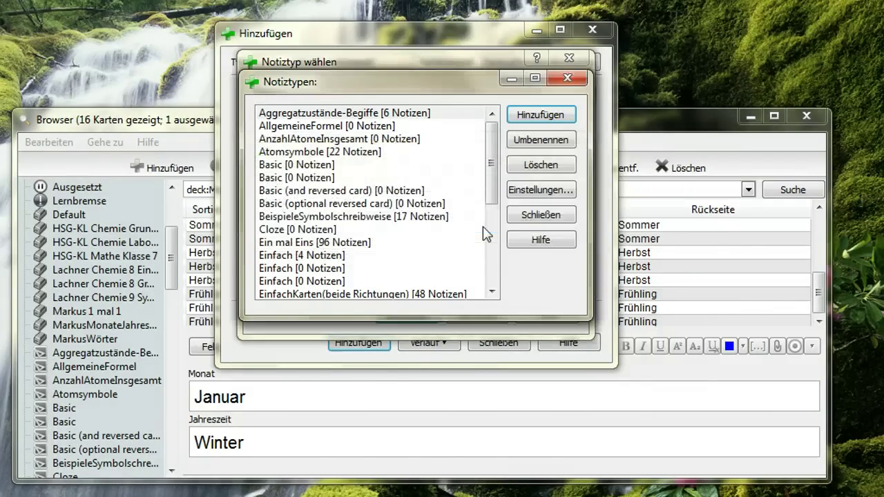
left_click(532, 216)
left_click(334, 219)
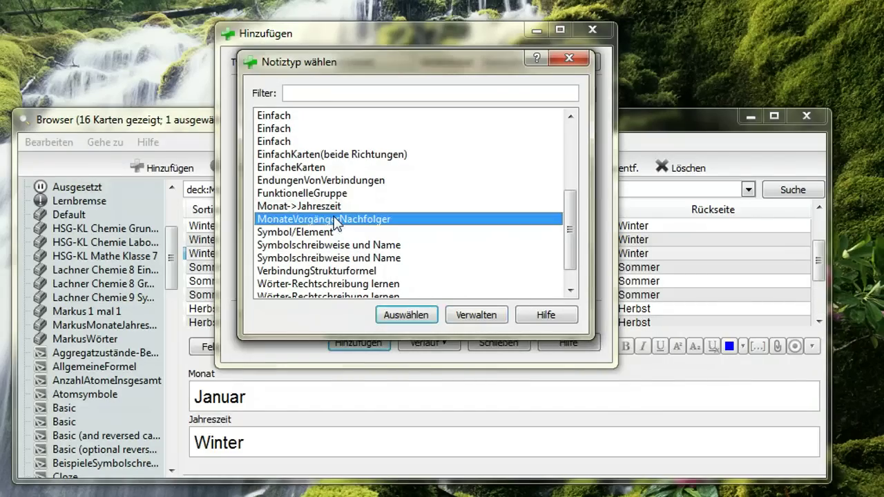
left_click(406, 315)
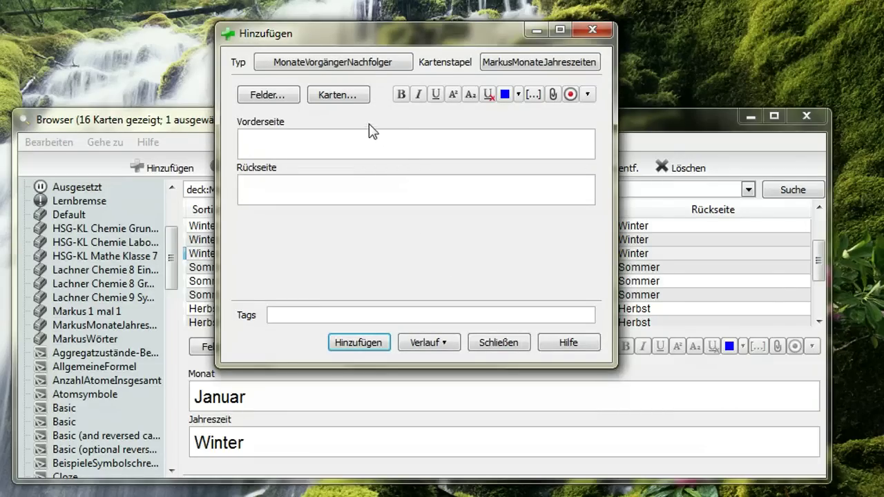
Examine the front and back templates of Karte 1 and Karte 2 in the MonateVorgängerNachfolger note type
left_click(347, 97)
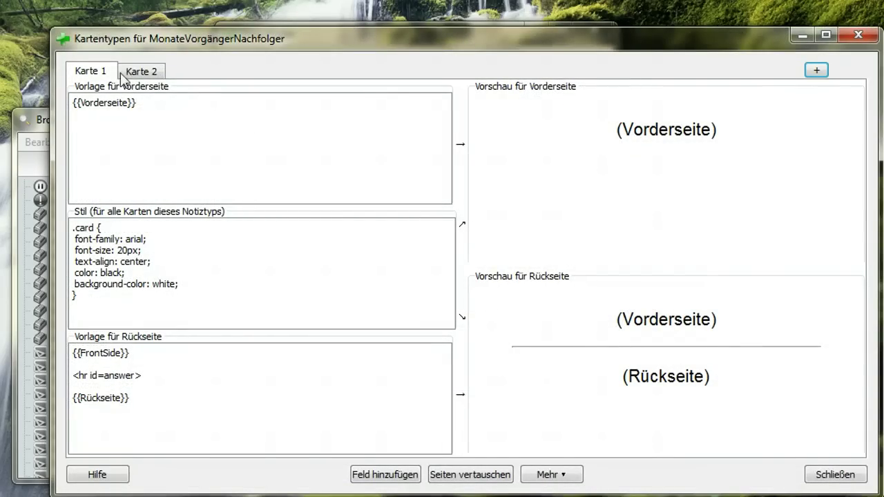
left_click(146, 73)
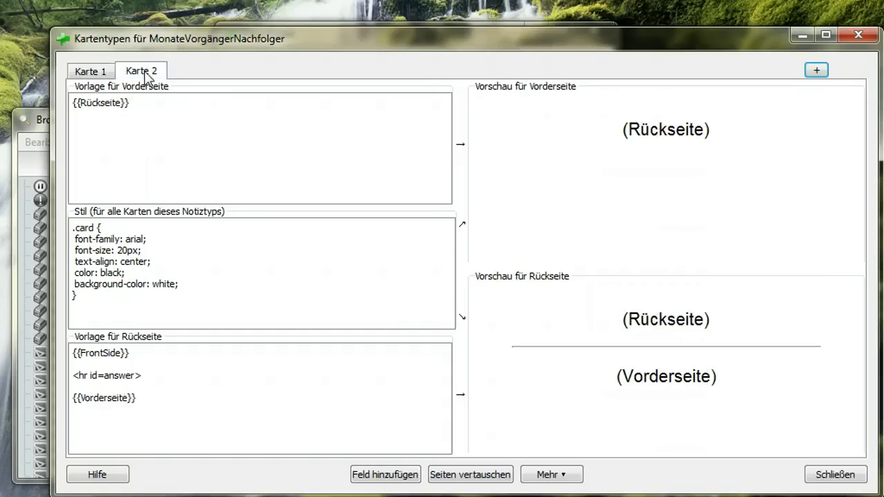
left_click(84, 71)
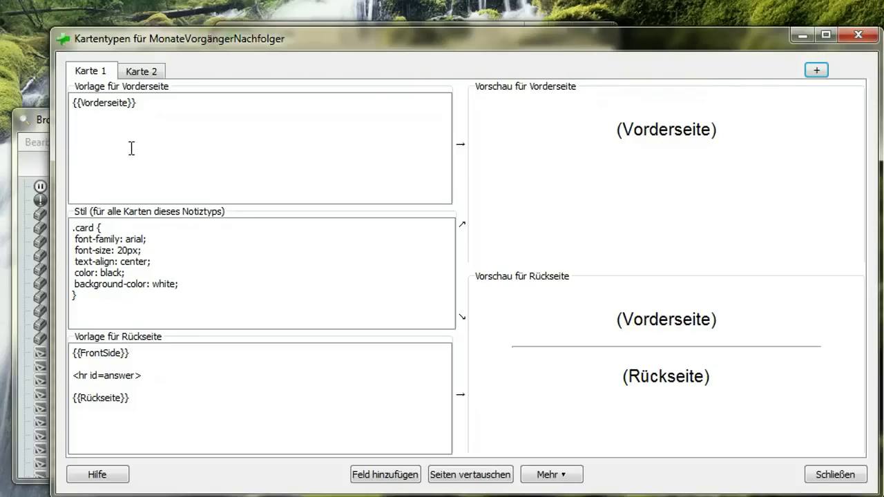
left_click(147, 69)
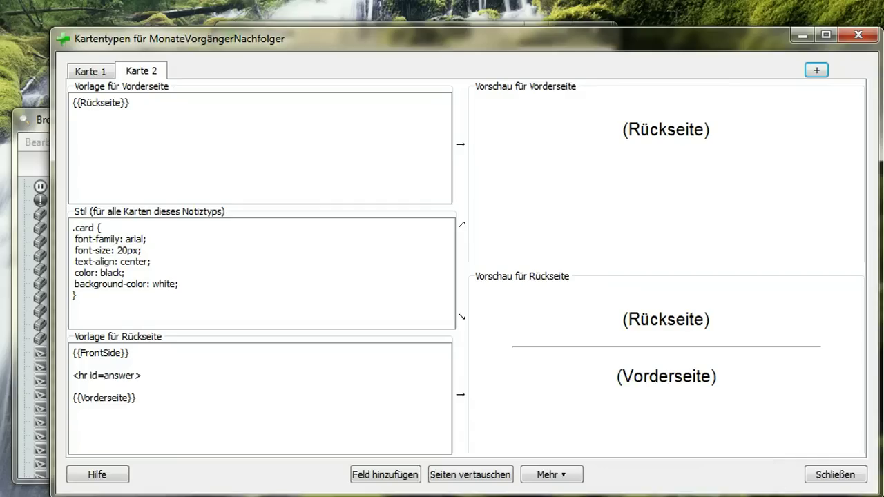
left_click(834, 475)
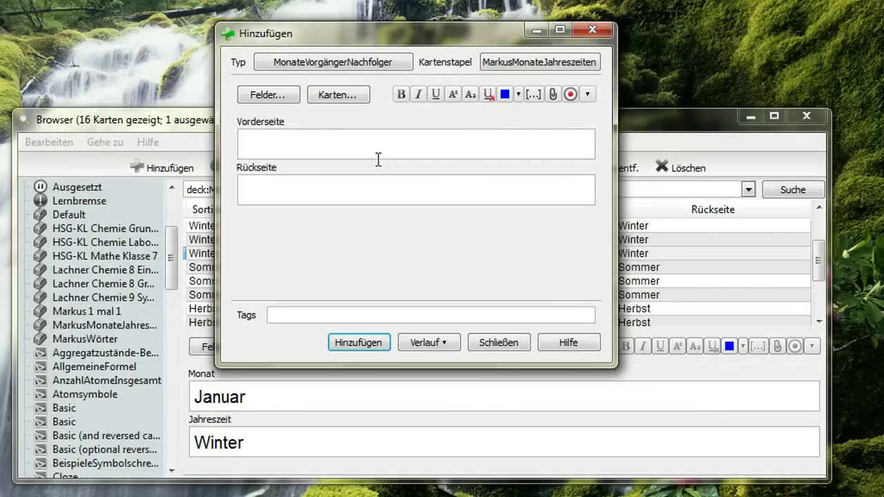
Add the fields Vormonat and FolgeMonat to the MonateVorgängerNachfolger note type
left_click(279, 95)
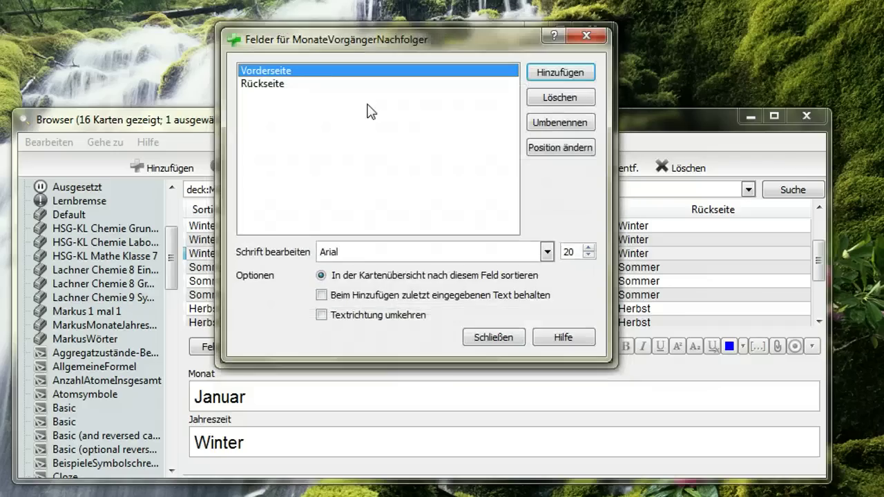
left_click(557, 73)
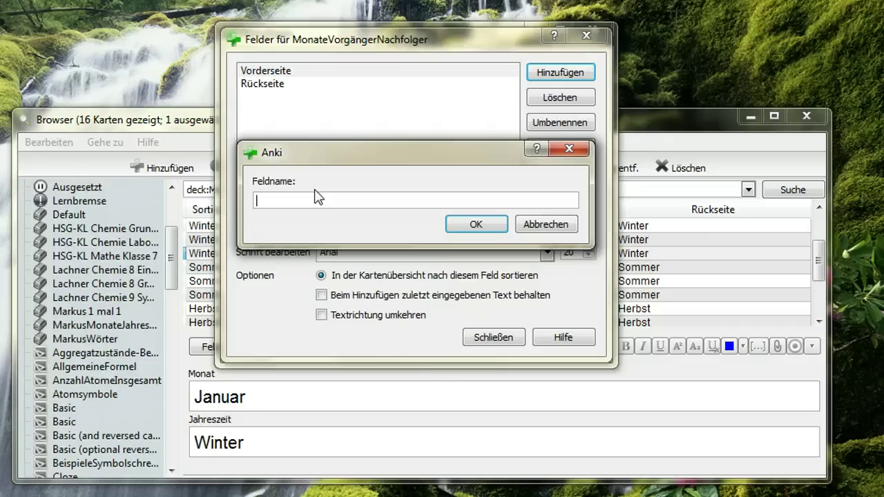
type("Vormonat")
left_click(475, 225)
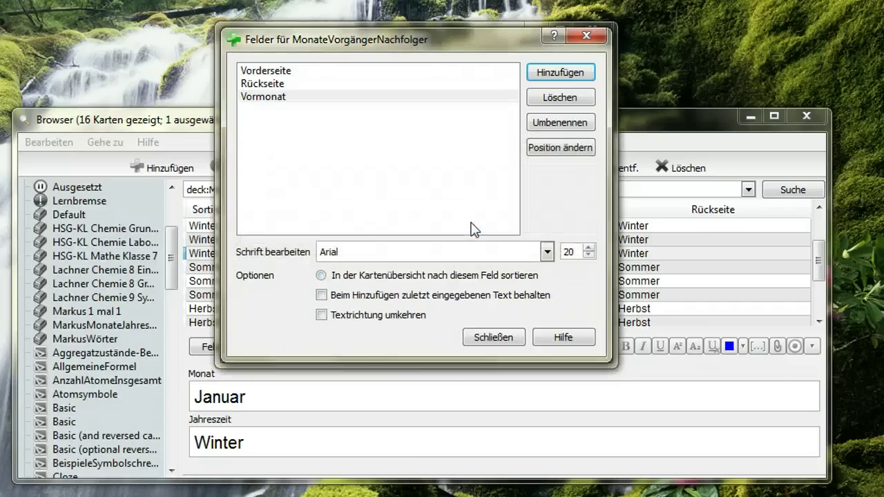
left_click(561, 72)
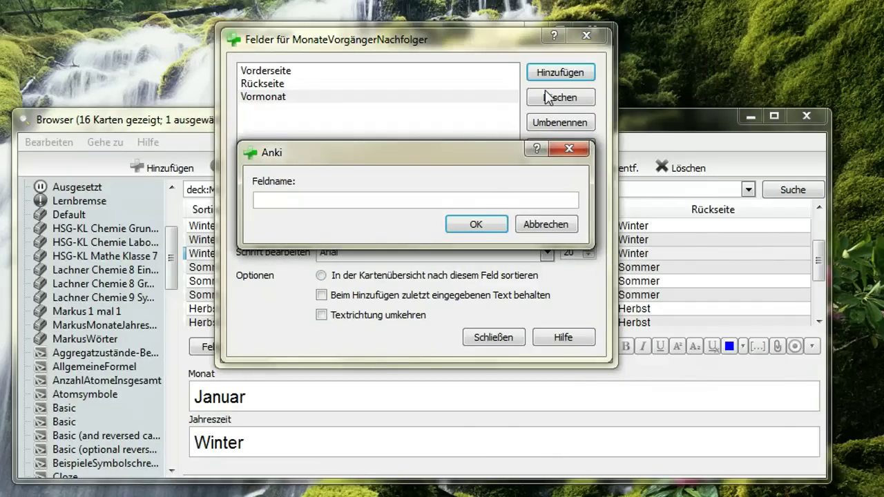
type("FolgeMonat")
left_click(476, 224)
Delete the default fields Vorderseite and Rückseite from the MonateVorgängerNachfolger note type
left_click(280, 75)
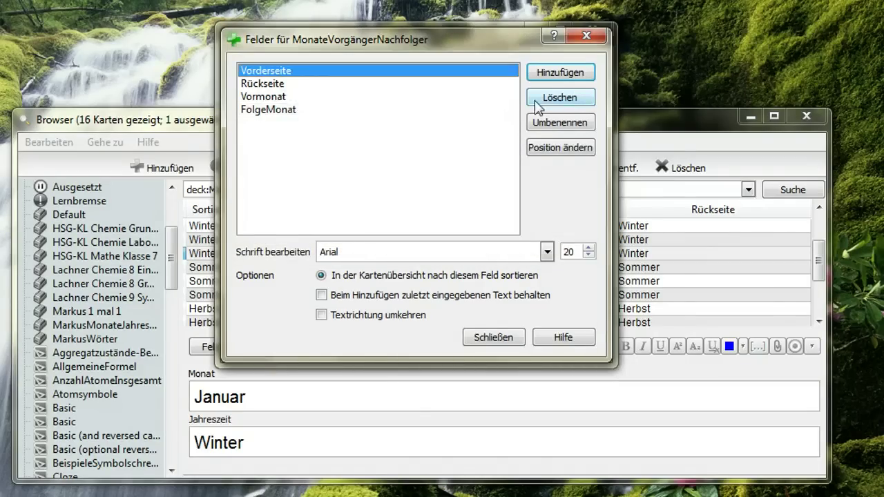
left_click(559, 98)
left_click(377, 219)
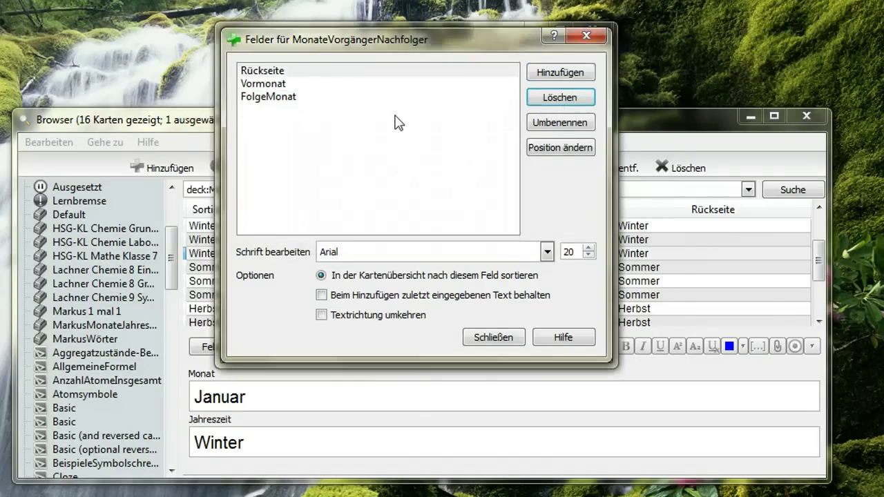
left_click(265, 72)
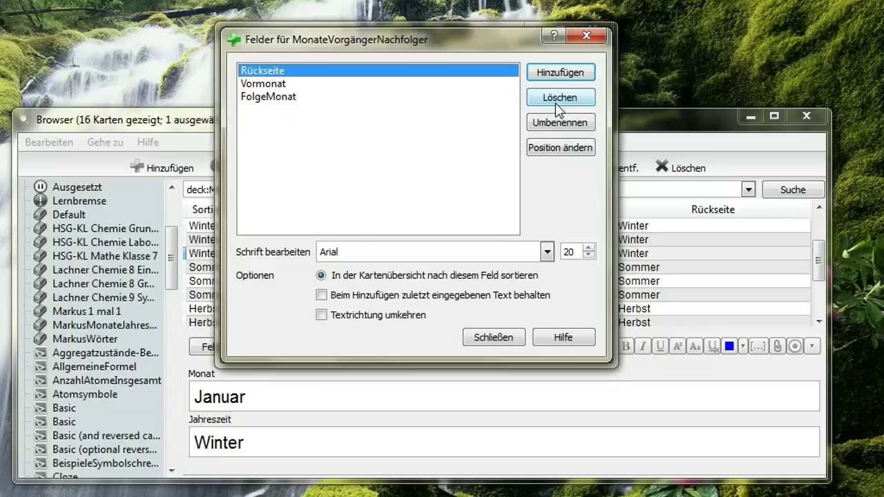
left_click(556, 99)
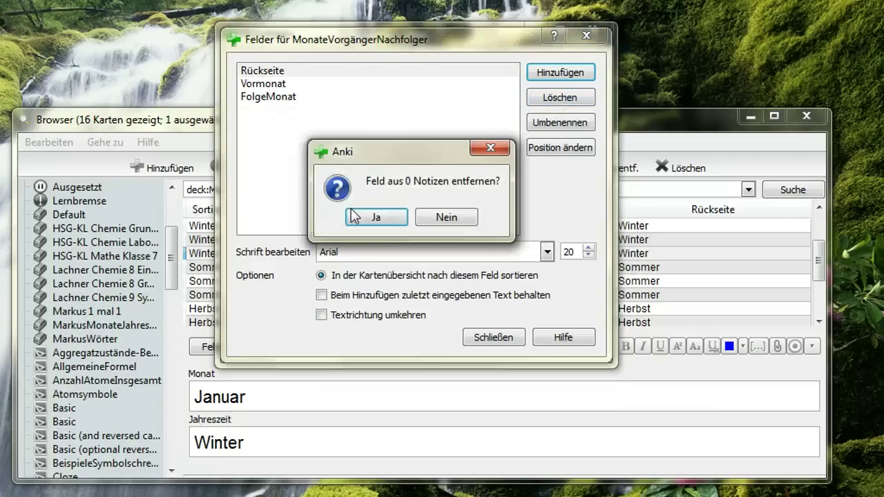
left_click(356, 217)
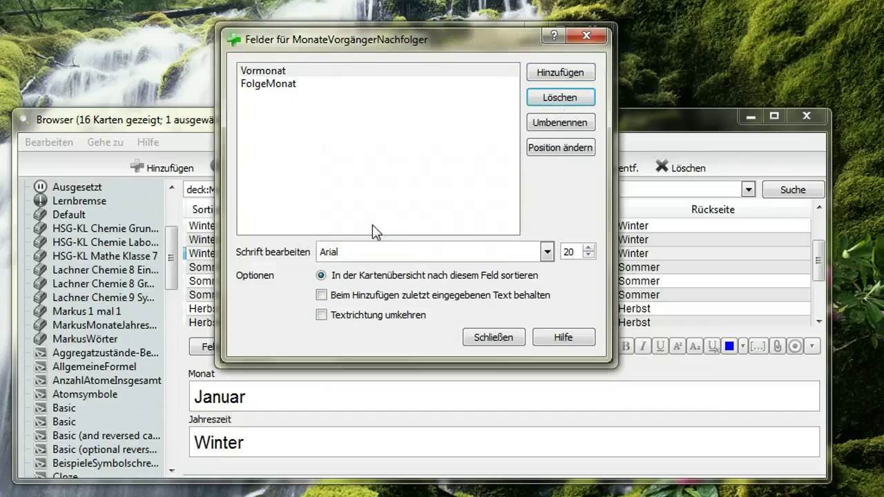
left_click(494, 337)
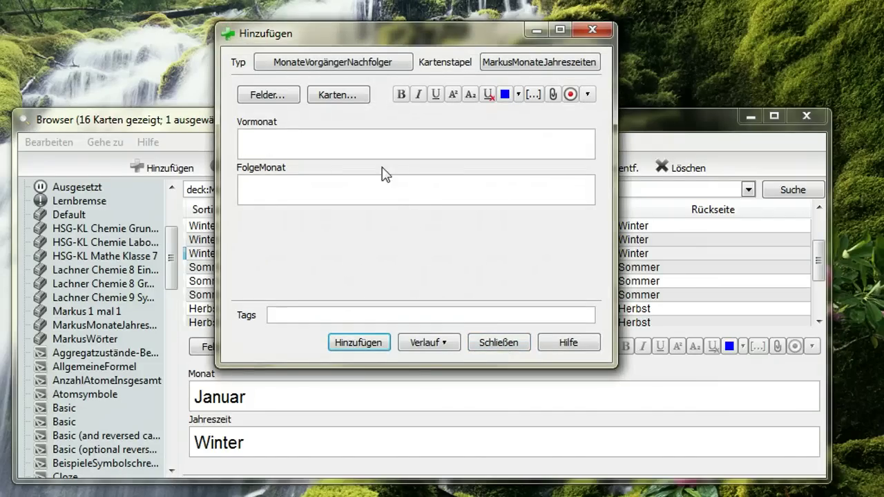
Write the front template of Karte 1 as "Welcher Monat folgt auf {{Vormonat}}"
left_click(335, 94)
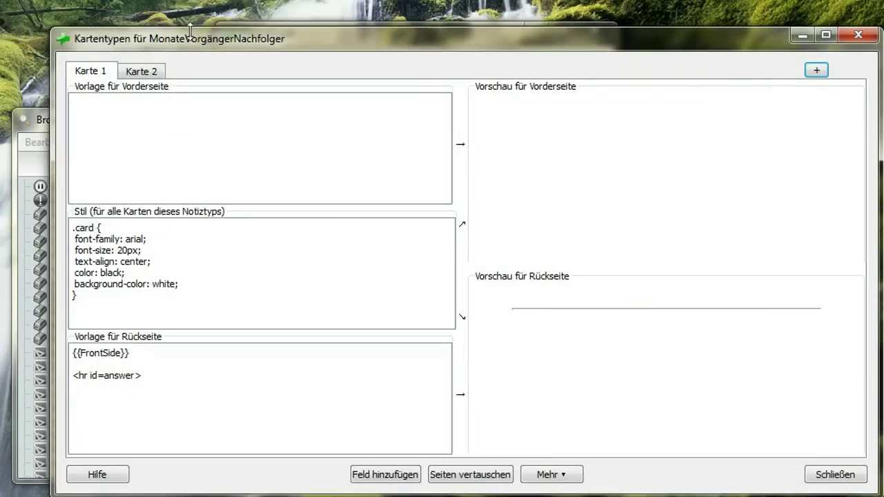
left_click_drag(183, 31, 203, 156)
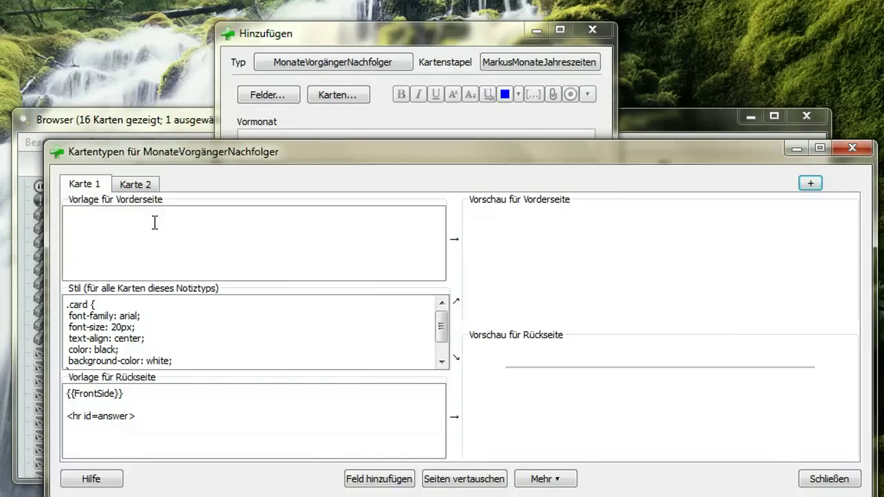
type("Welcher Mona")
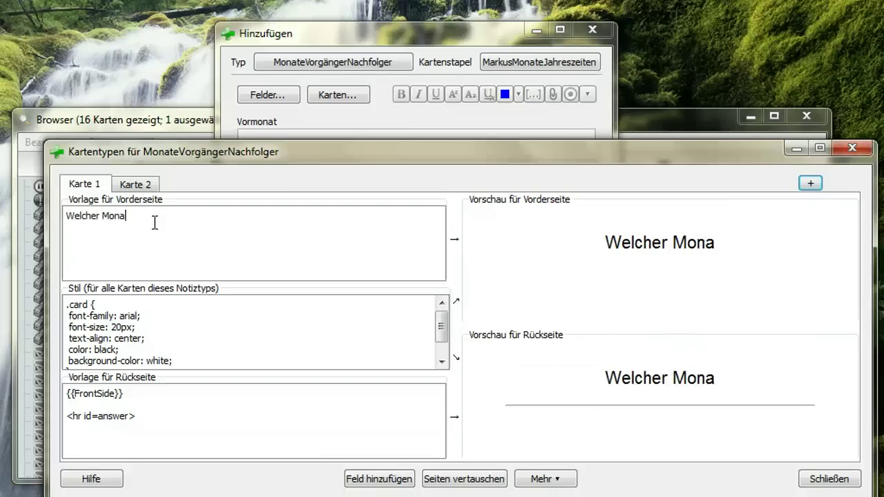
type("t folgt")
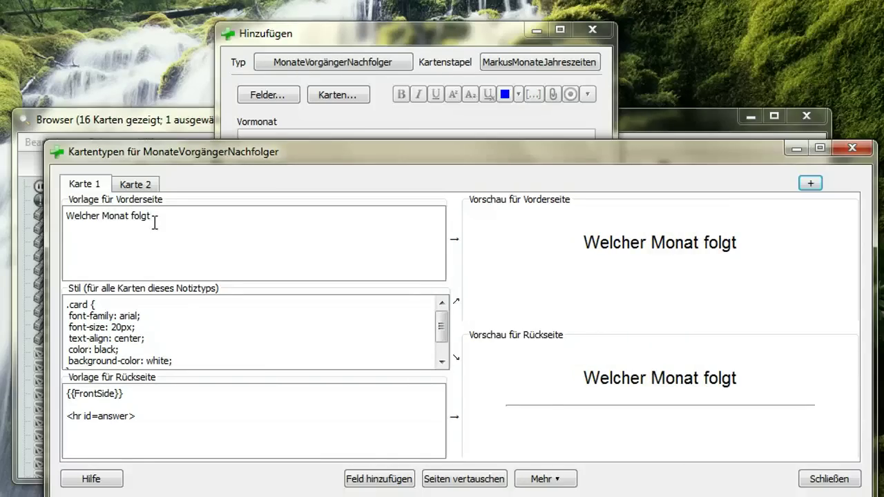
type(" auf")
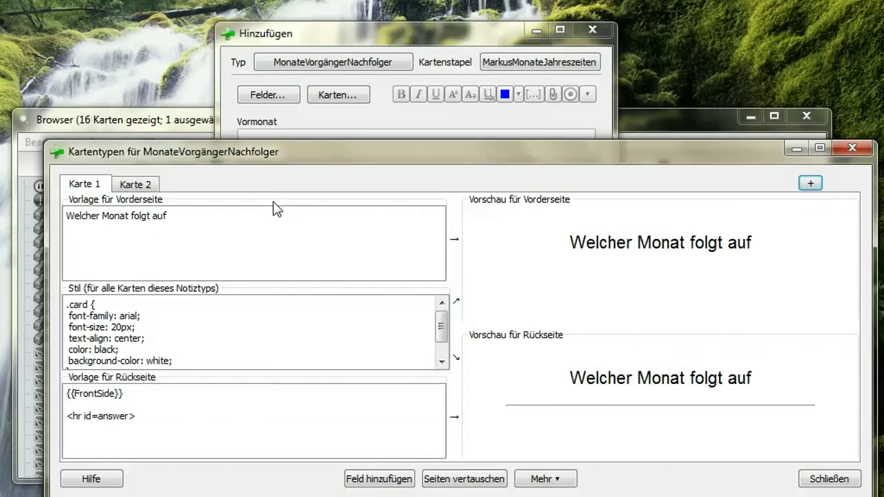
type("{}}")
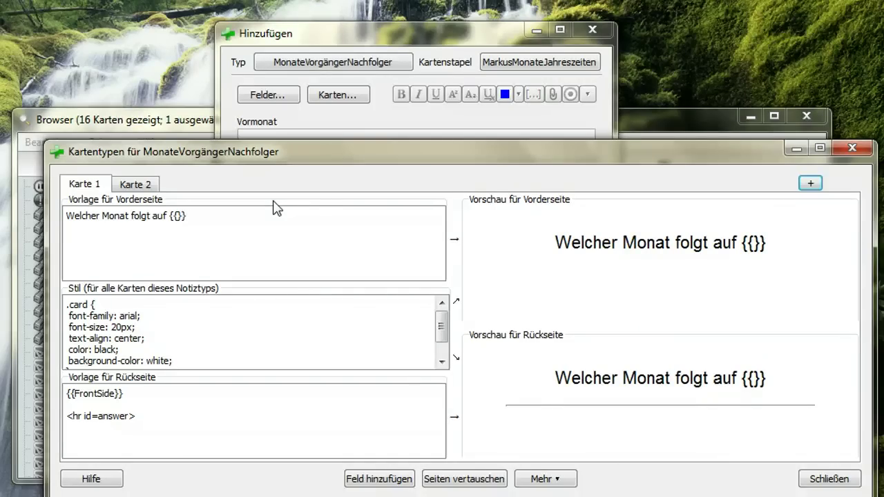
type("Vormonat")
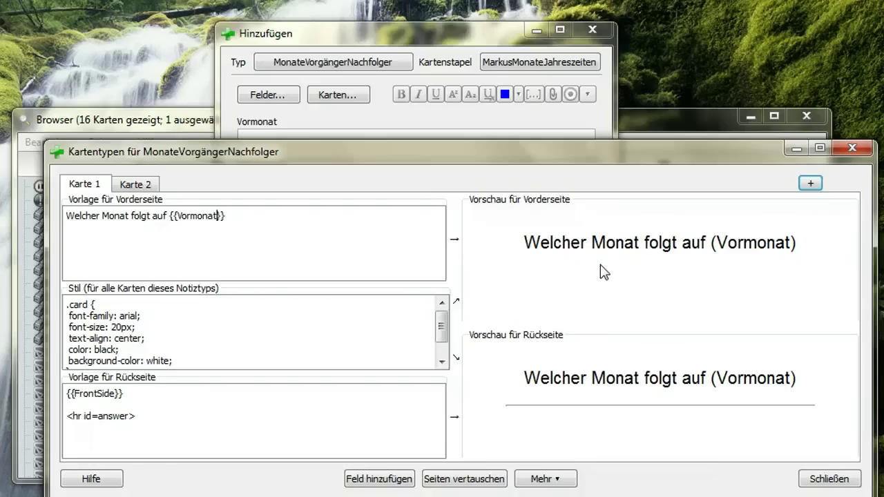
Add the {{FolgeMonat}} field below the answer line in the back template of Karte 1
left_click_drag(436, 152, 430, 198)
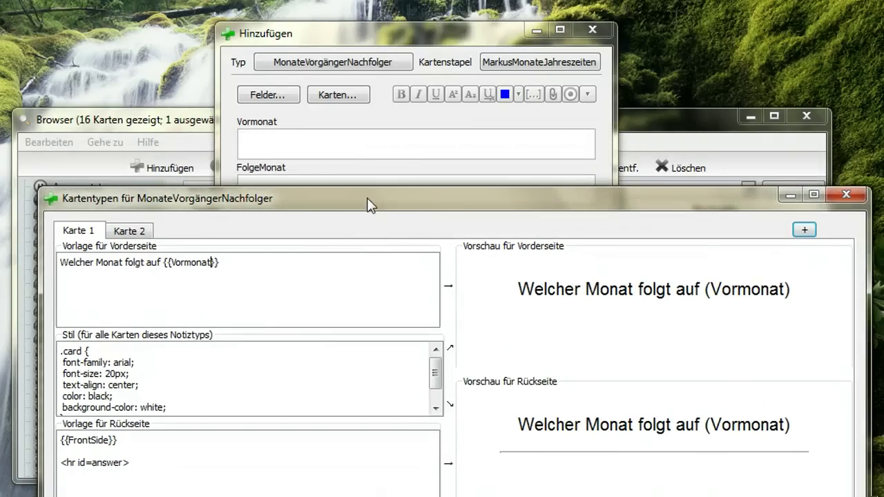
left_click_drag(371, 202, 355, 91)
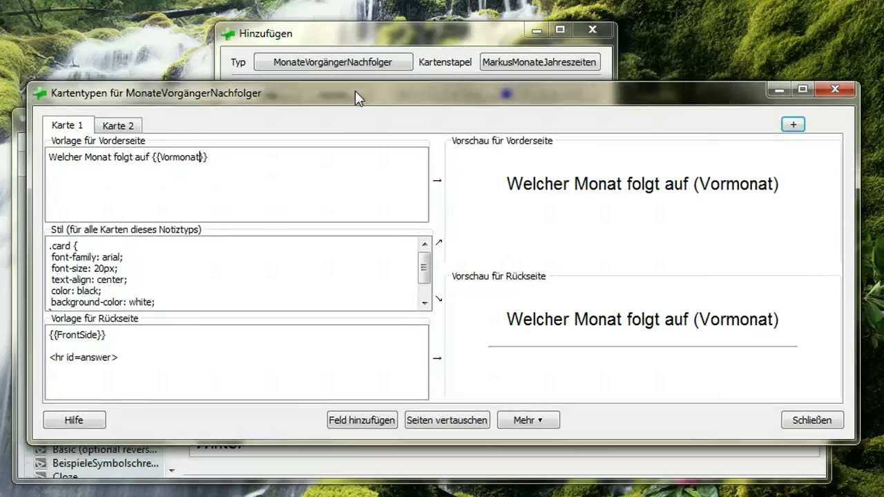
left_click(145, 373)
type("{{}}")
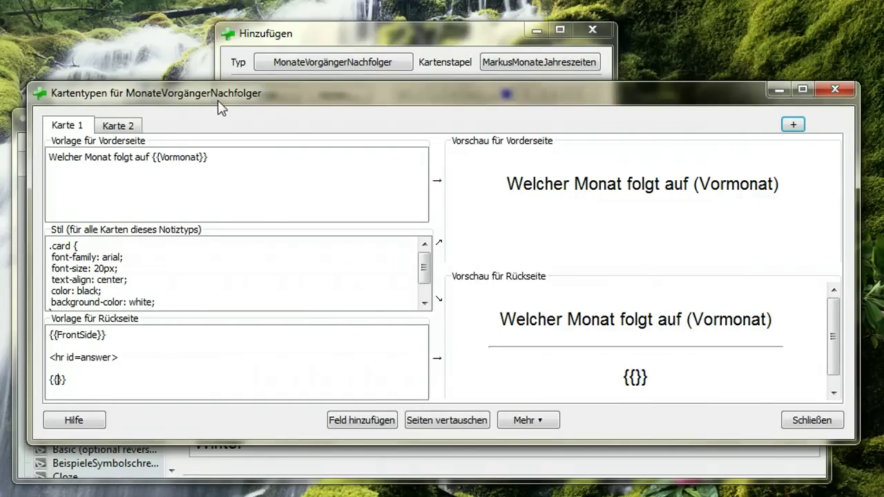
mouse_move(217, 100)
left_mouse_down()
mouse_move(223, 339)
mouse_move(228, 93)
left_mouse_up()
type("Folge")
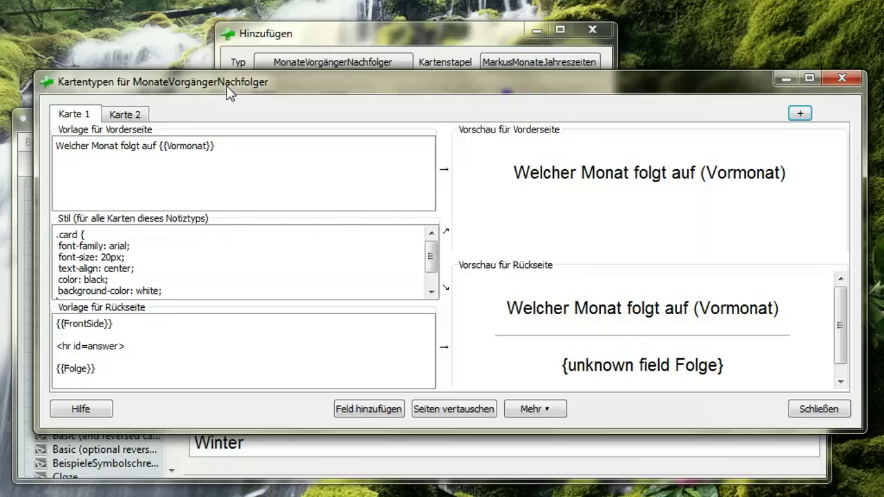
type("Monat")
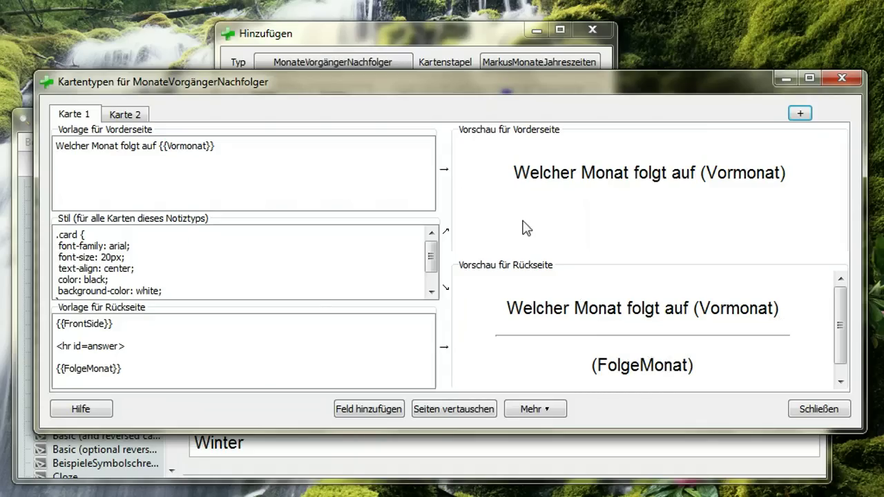
Write the front template of Karte 2 as "Welcher Monat ist vor dem {{FolgeMonat}}"
left_click(128, 115)
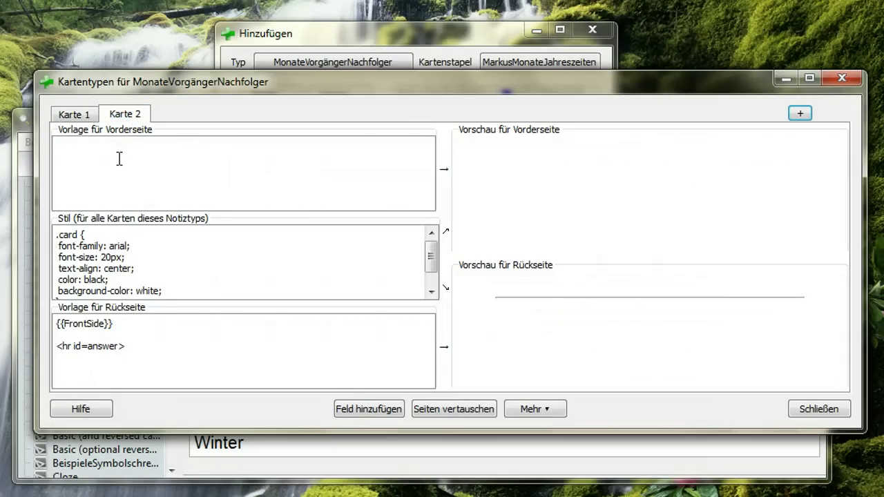
left_click(119, 159)
type("Welcher Monat i")
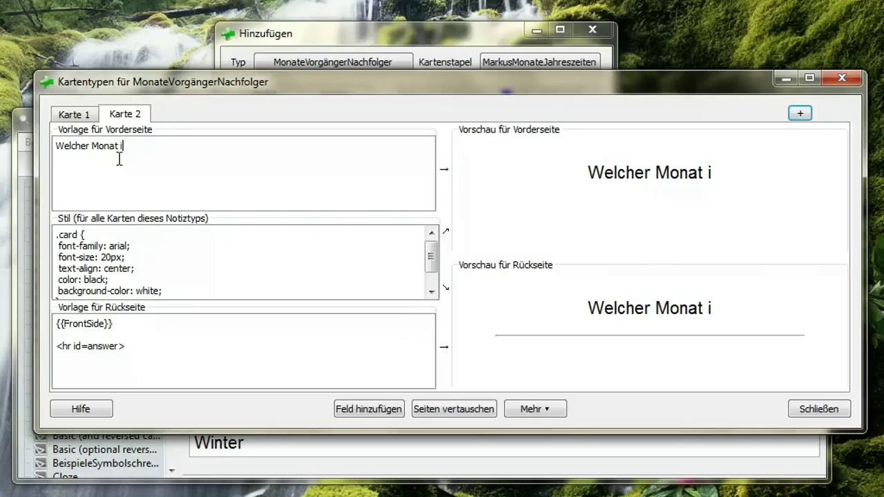
type("st vor dem ")
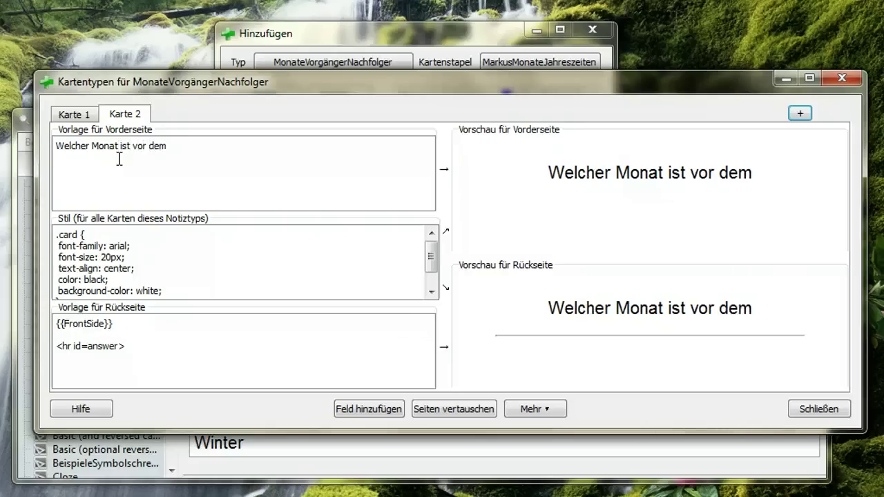
type("{{}}")
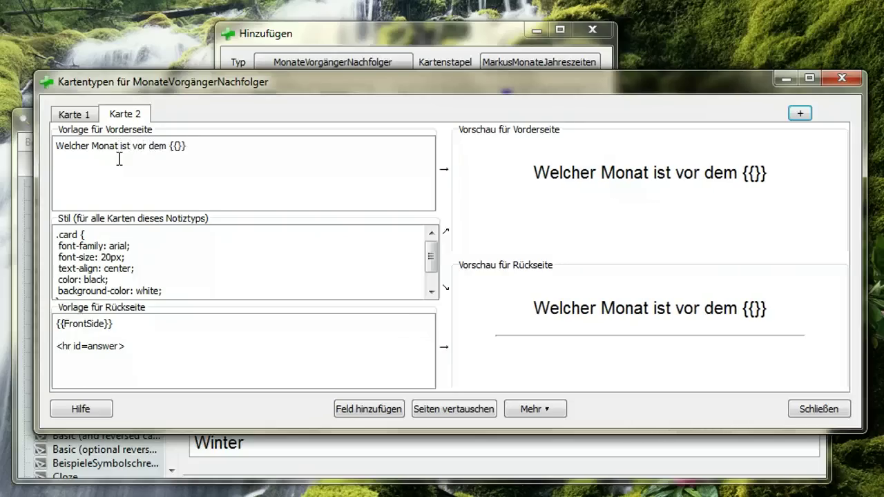
key("Left")
key("Left")
type("Folgem")
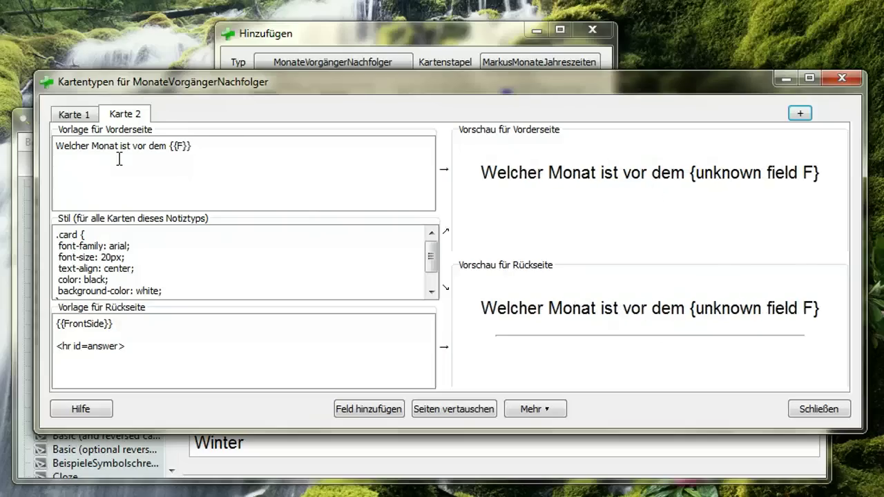
type("onat")
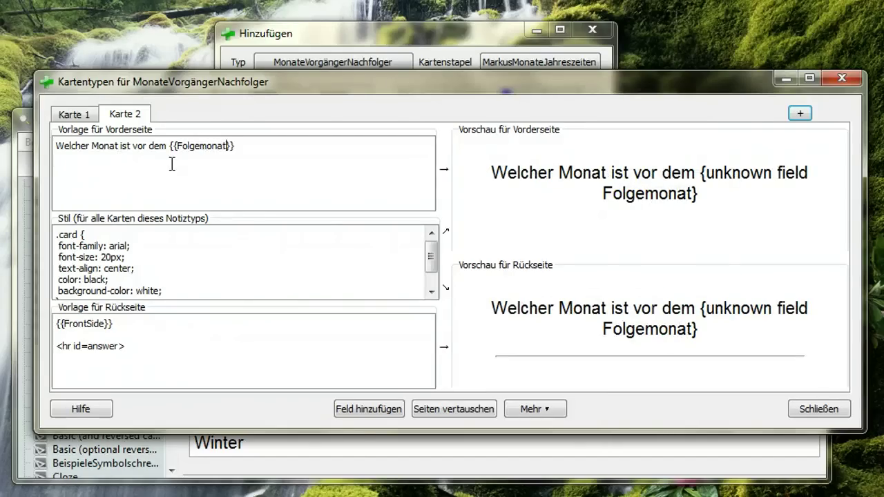
key("Left")
key("Left")
key("Left")
key("Left")
key("Left")
key("Delete")
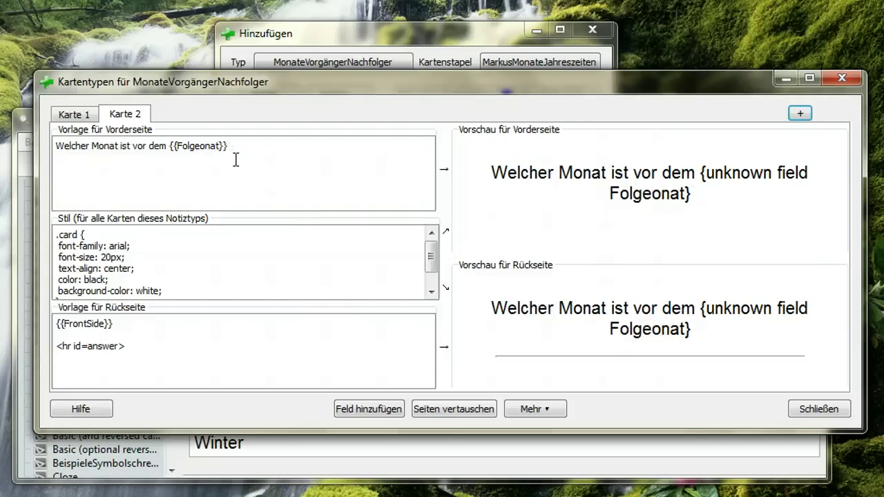
type("M")
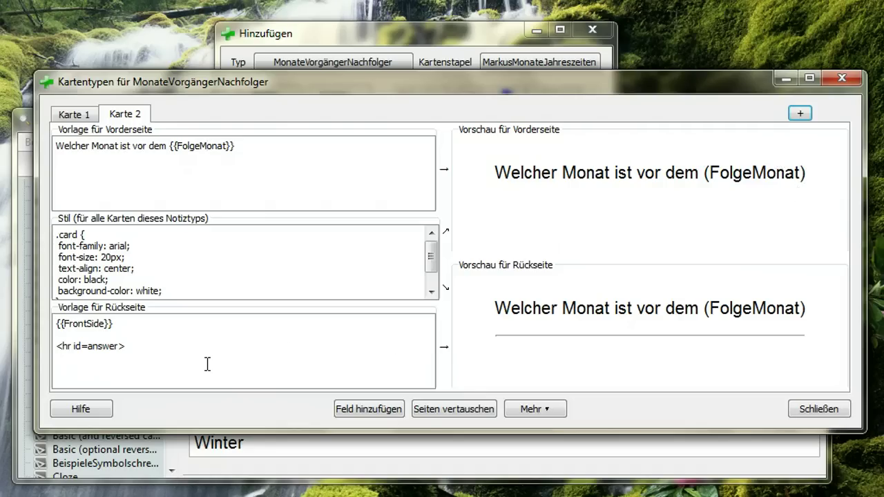
Add the {{Vormonat}} field below the answer line in the back template of Karte 2
left_click(166, 358)
type("{{}}")
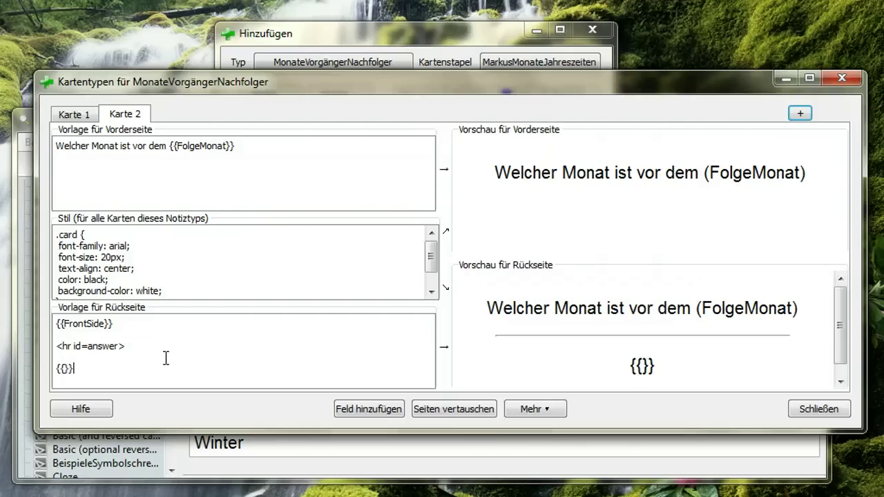
type("Vormonat")
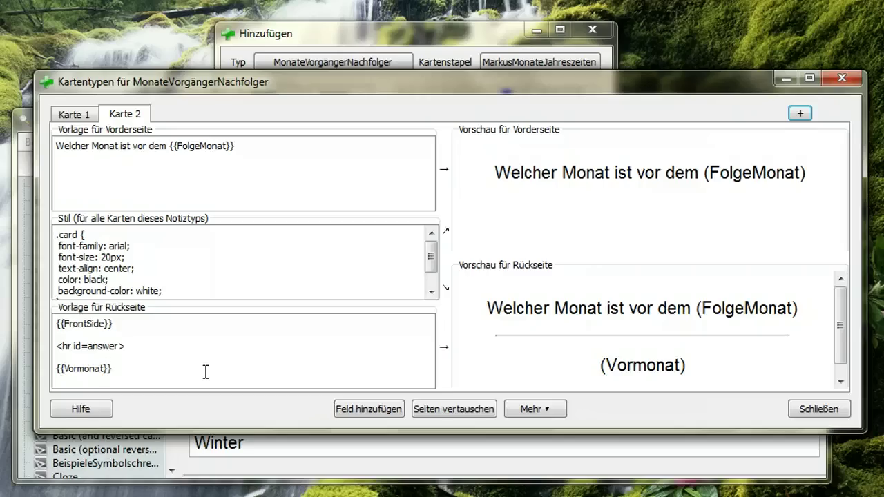
Append a question mark to the front templates of Karte 2 and Karte 1, and close the card types editor
left_click(277, 147)
type("?")
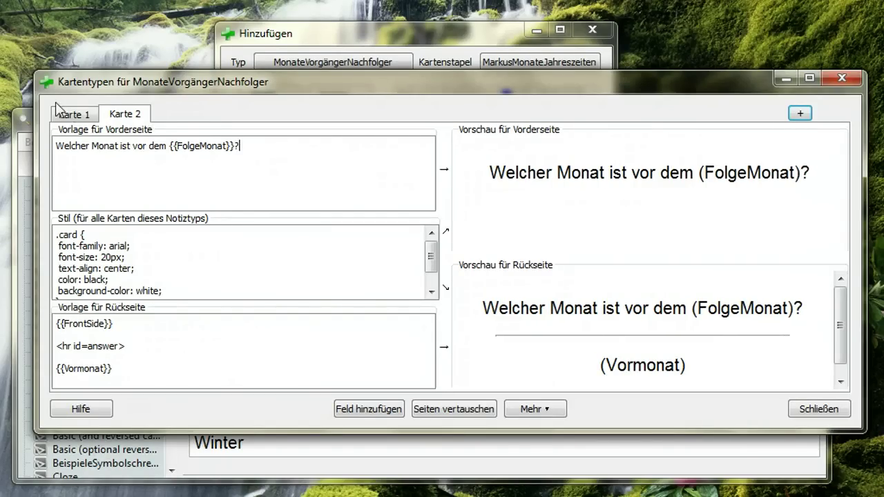
left_click(75, 115)
left_click(246, 146)
type("?")
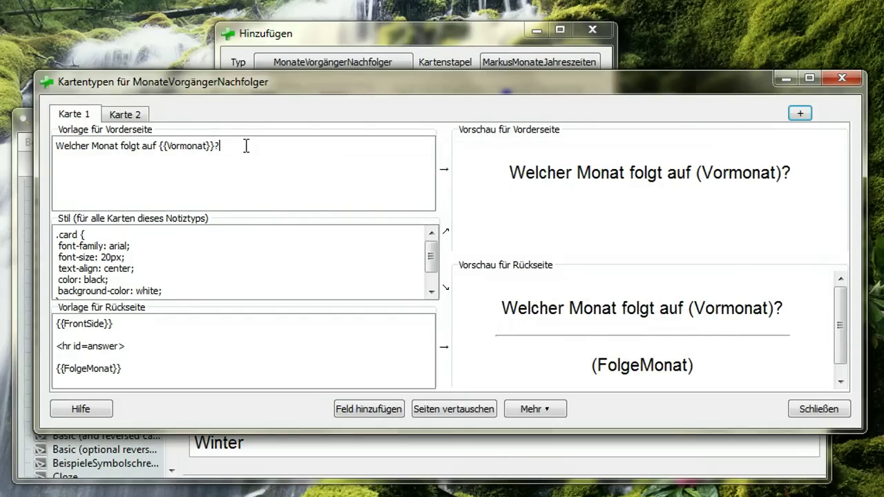
left_click(123, 116)
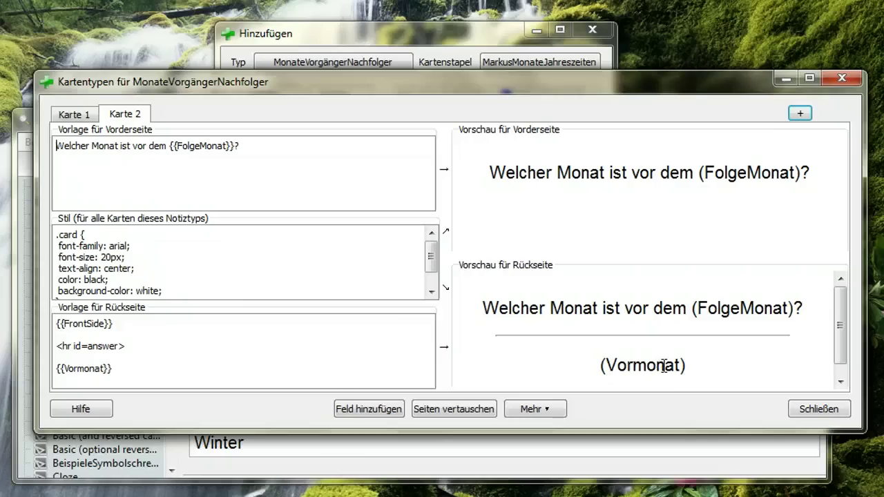
left_click(803, 410)
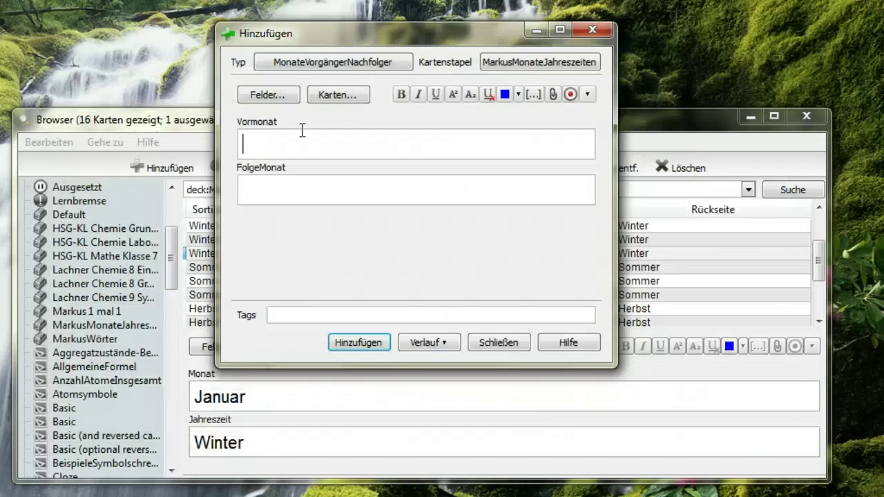
Add a MonateVorgängerNachfolger note with Vormonat Januar and FolgeMonat Februar to the deck
type("JNU")
key("BackSpace")
key("BackSpace")
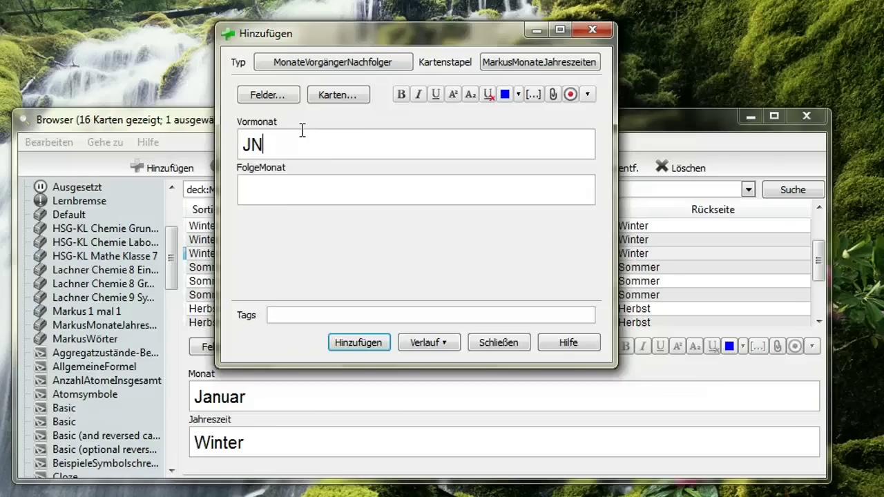
type("anuar")
key("BackSpace")
key("BackSpace")
type("ar")
left_click(289, 195)
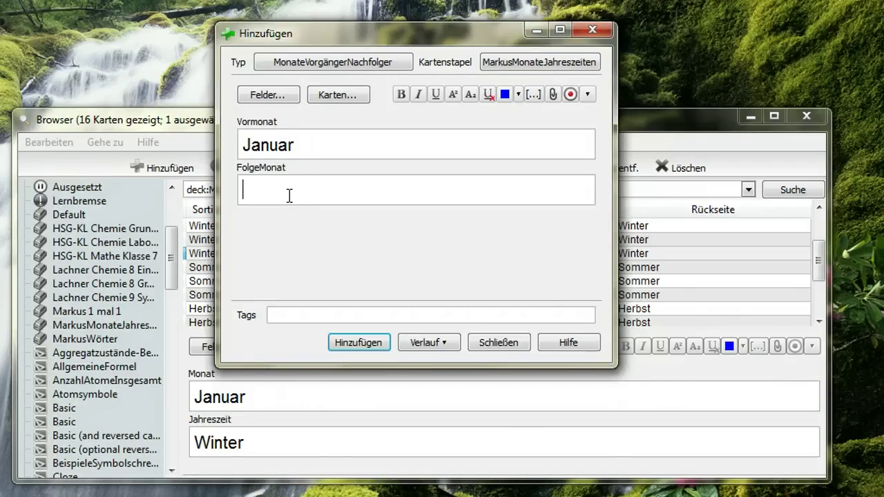
type("Febraut")
key("BackSpace")
type("r")
left_click(279, 193)
key("Delete")
key("Right")
type("a")
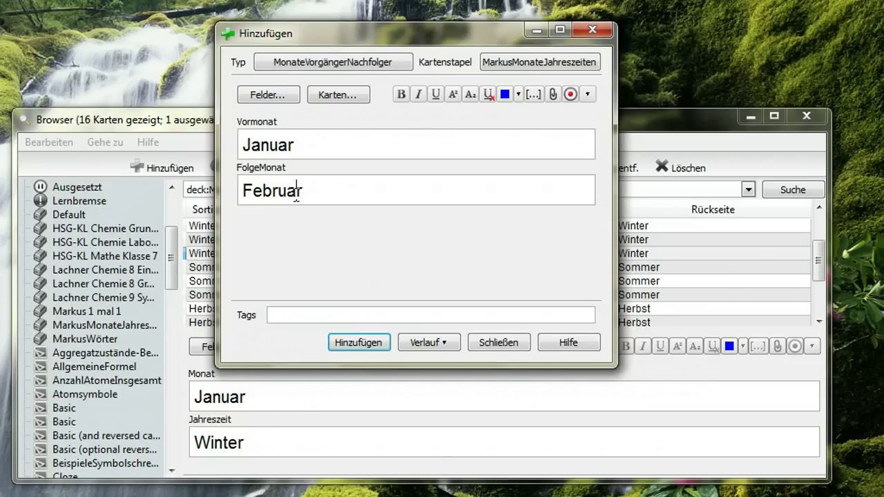
left_click(380, 345)
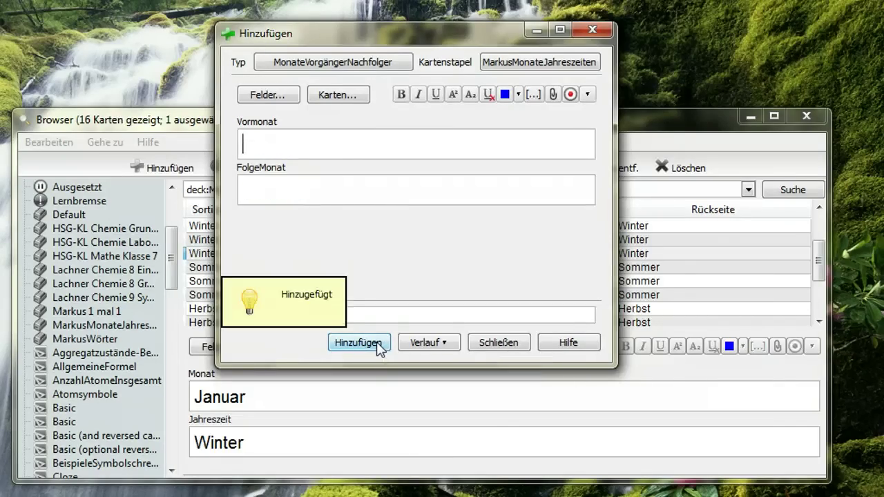
Look up the two cards of the Januar–Februar note in the MarkusMonateJahreszeiten deck in the card browser
left_click(753, 167)
left_click(107, 328)
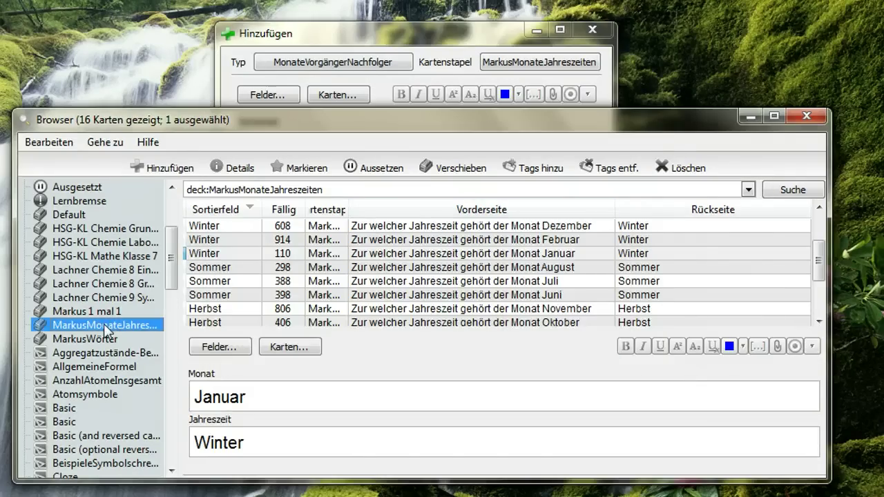
mouse_move(819, 266)
left_mouse_down()
mouse_move(820, 296)
mouse_move(825, 277)
left_mouse_up()
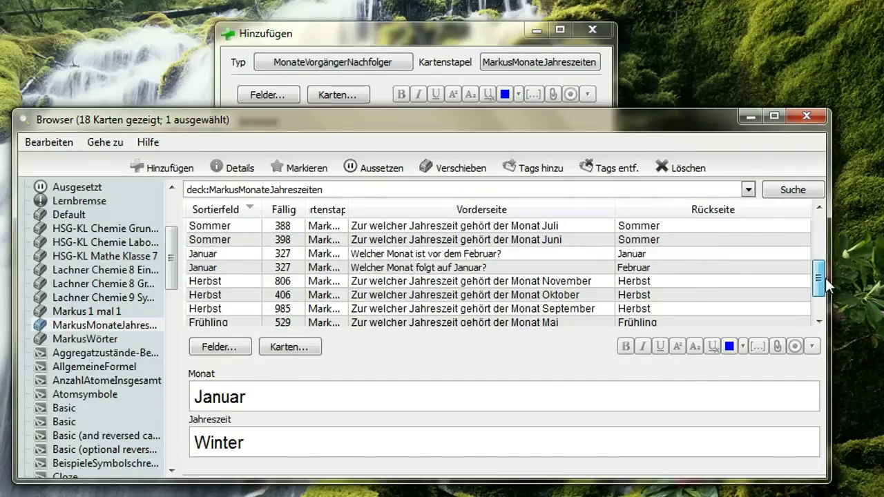
left_click(394, 255)
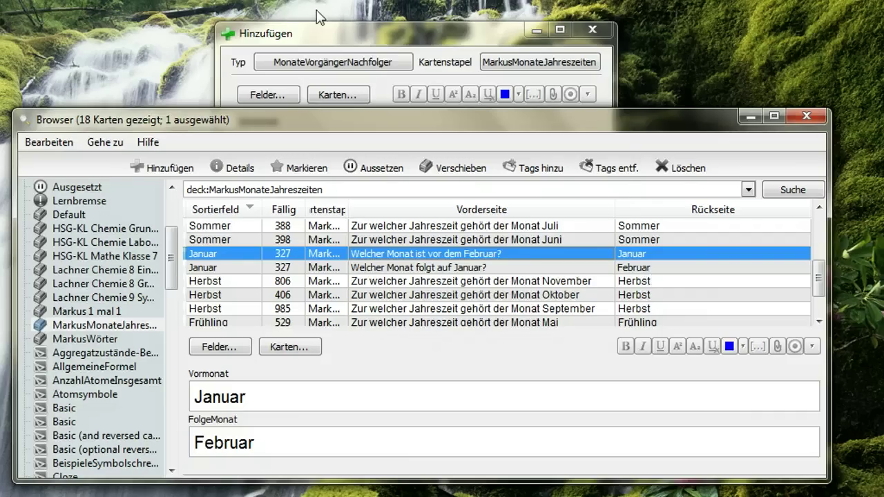
Add a MonateVorgängerNachfolger note with Vormonat Februar and FolgeMonat März to the deck
left_click(331, 32)
left_click(339, 145)
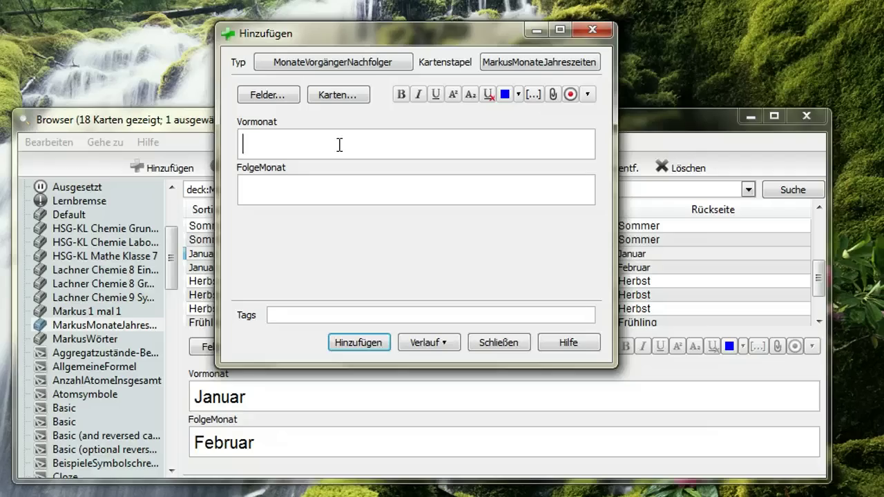
type("Februar")
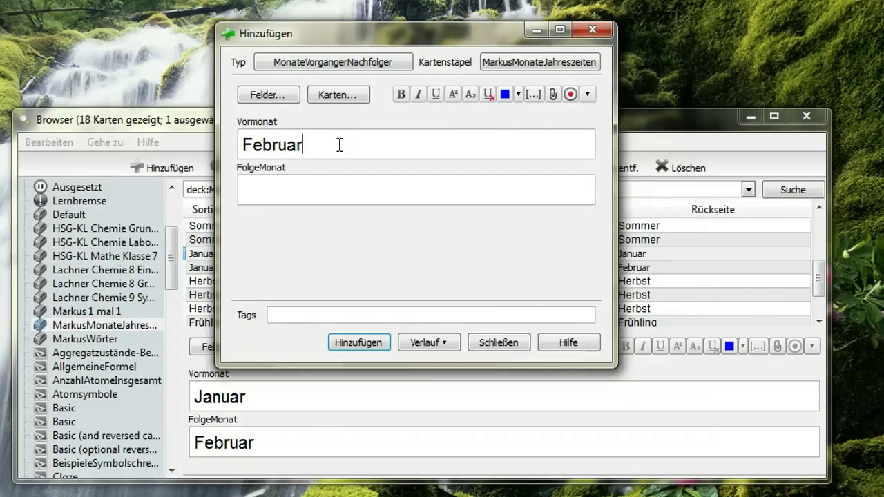
type("Märt")
key("BackSpace")
type("z")
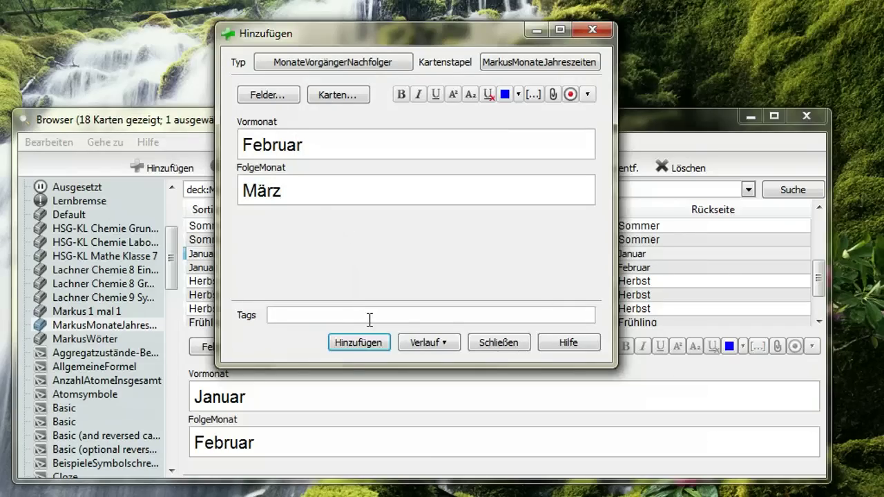
left_click(365, 340)
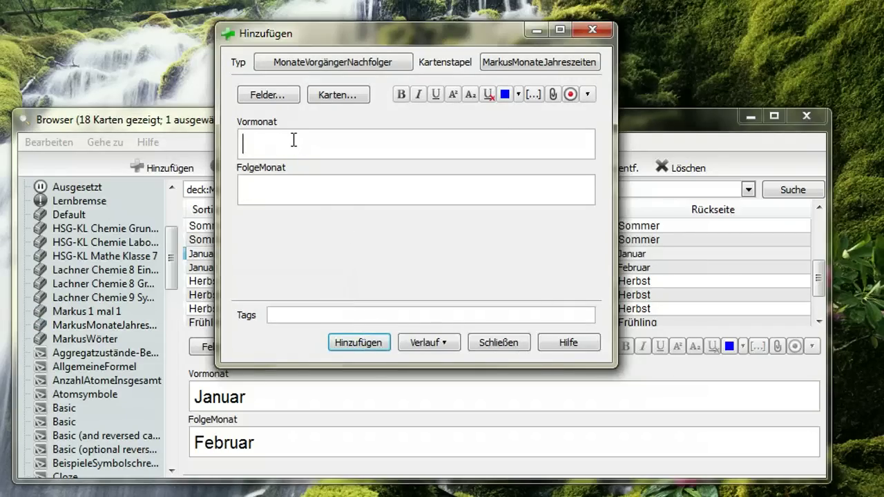
Add a MonateVorgängerNachfolger note with Vormonat März and FolgeMonat April to the deck
type("März")
key("Tab")
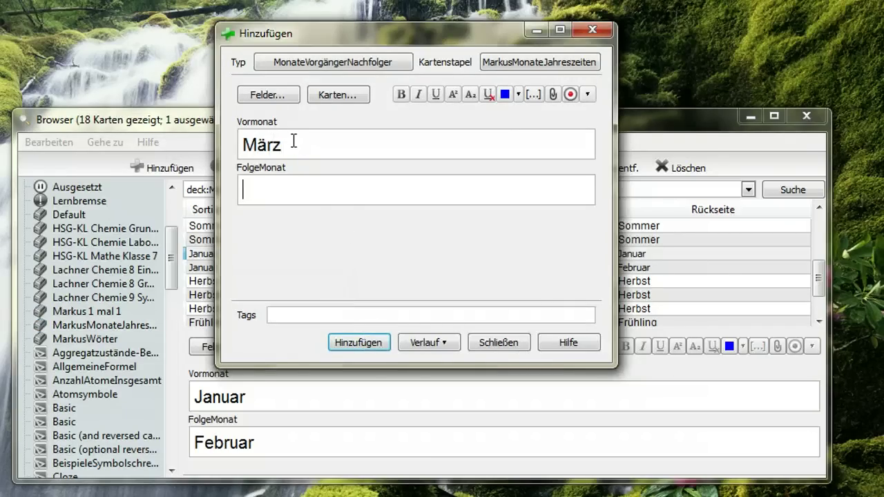
type("April")
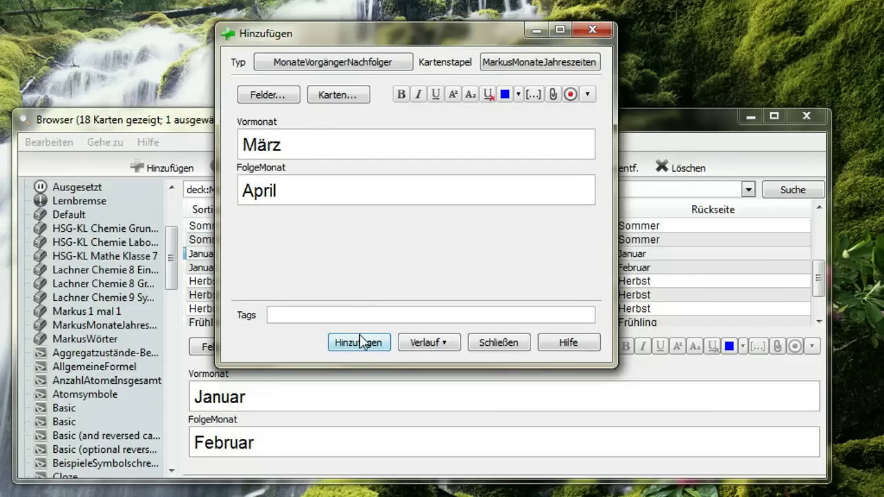
left_click(368, 348)
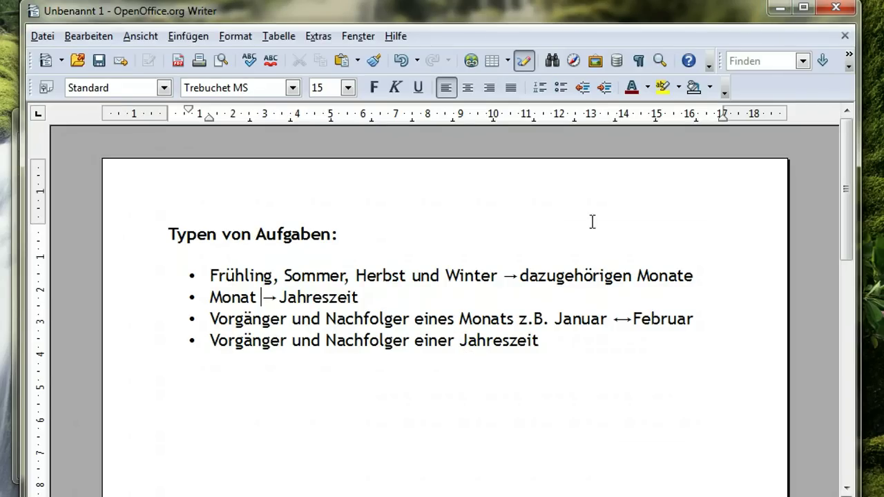
left_click(779, 11)
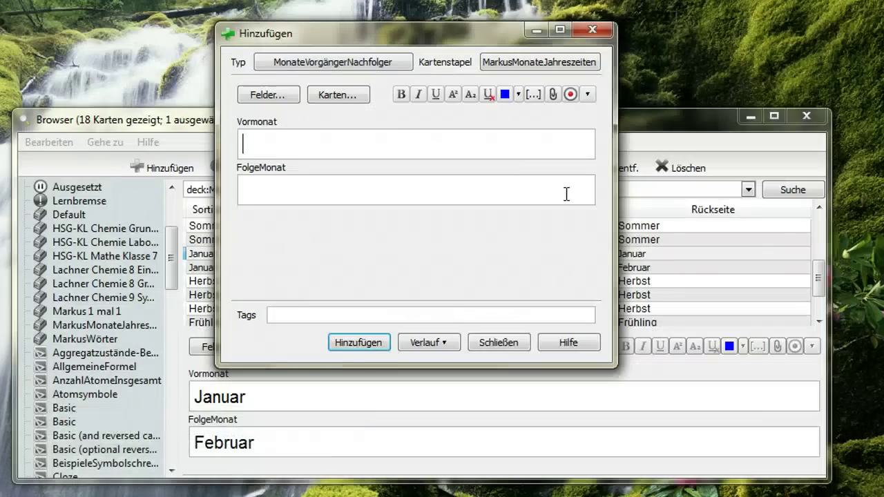